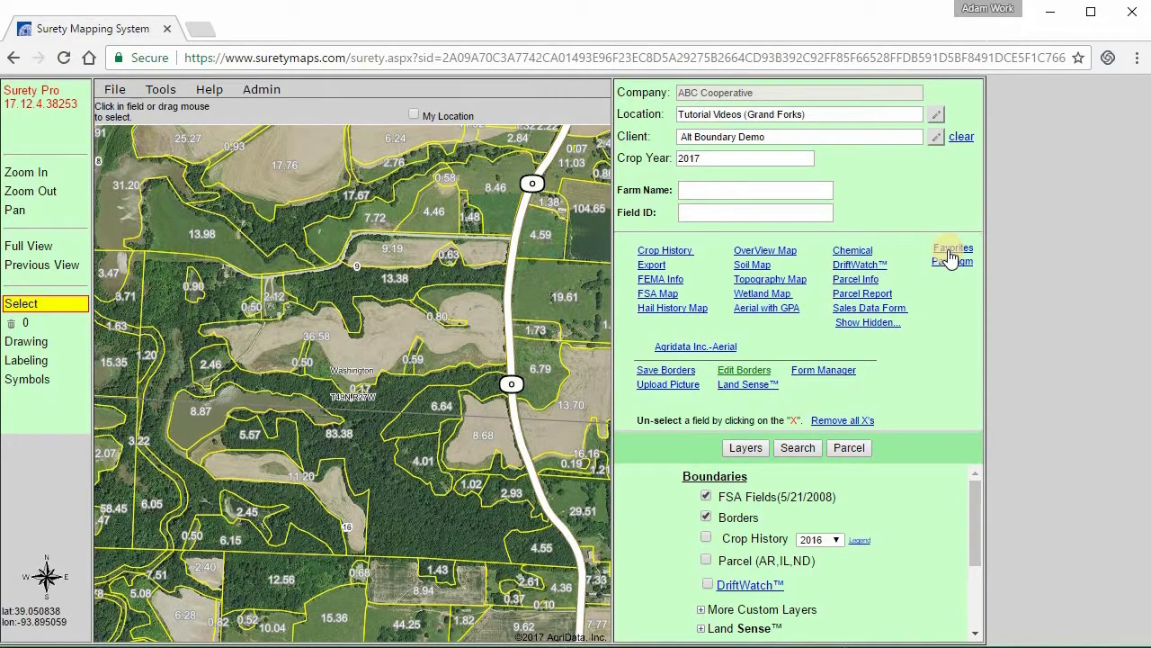
- Add the Alternate Boundary form from the General group to the favorite forms and save the selection
{"action": "left_click", "coordinate": [949, 251]}
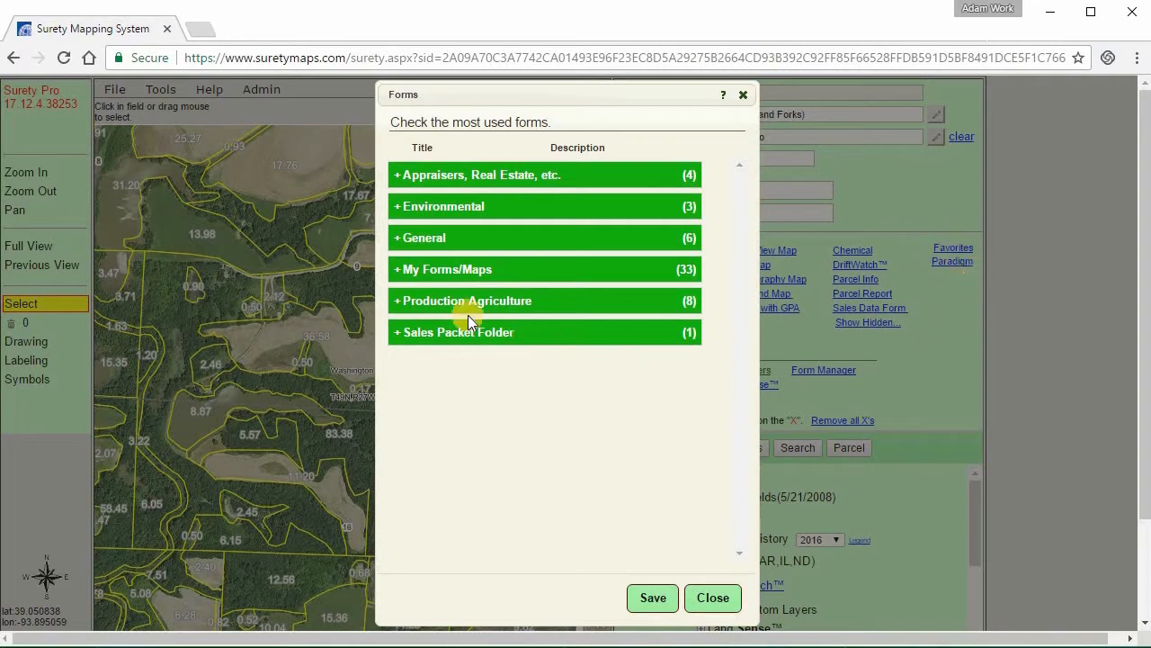
{"action": "left_click", "coordinate": [399, 247]}
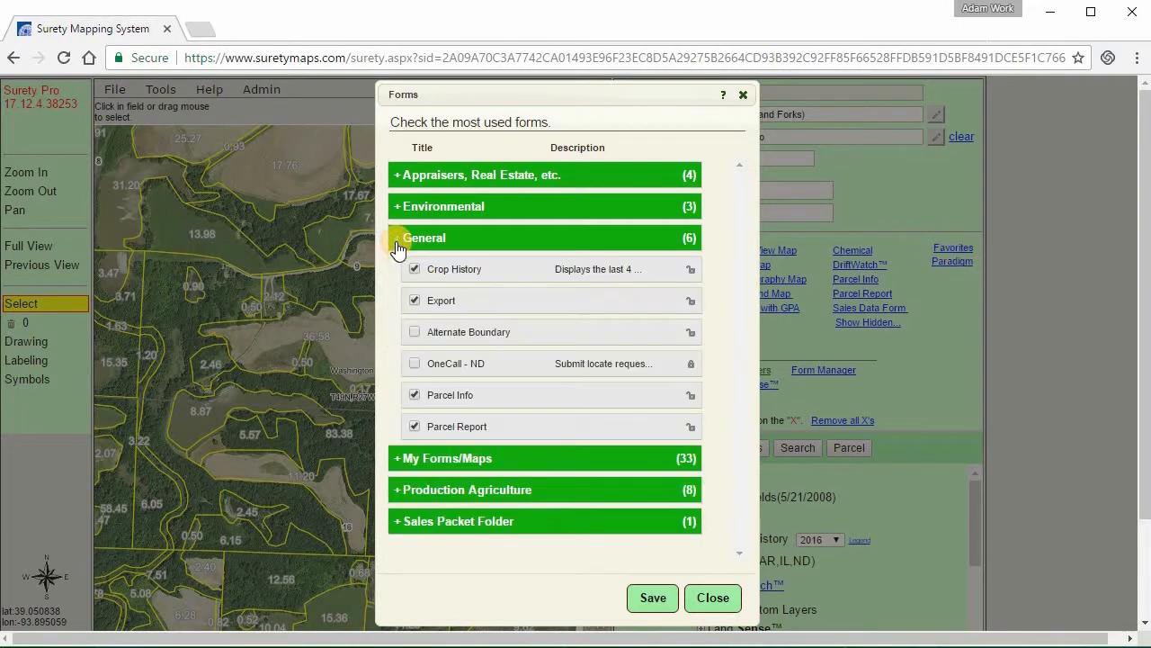
{"action": "left_click", "coordinate": [415, 334]}
{"action": "left_click", "coordinate": [666, 599]}
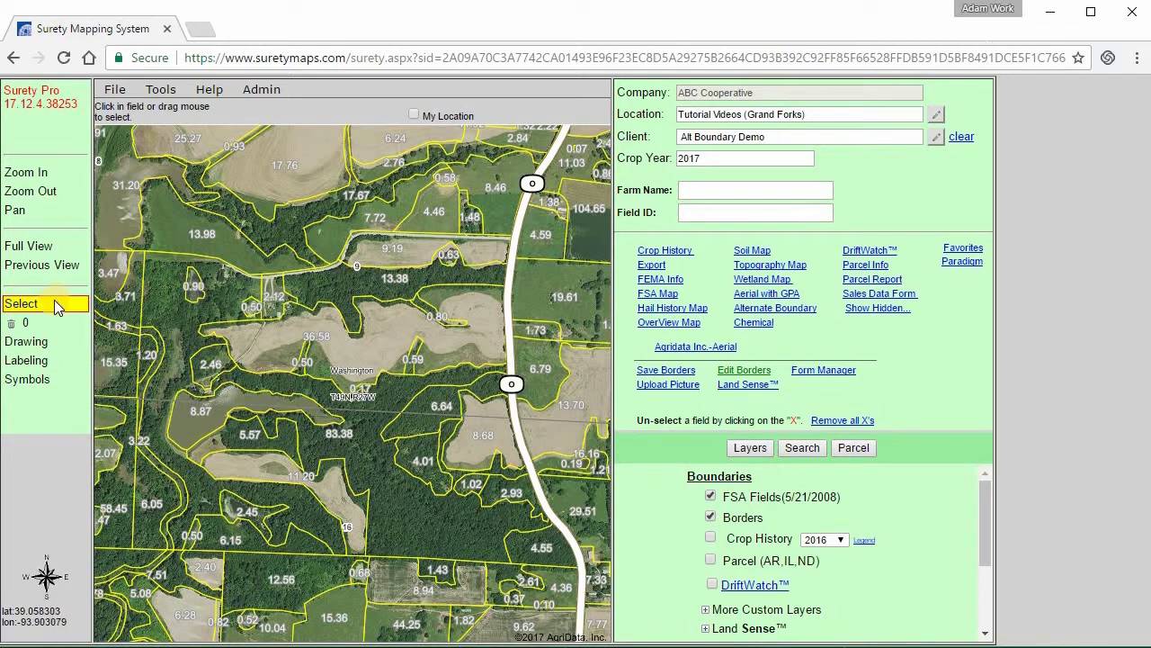
- Start an Alternate Boundary form for the 36.58-acre field and label it Cropland
{"action": "left_click", "coordinate": [280, 339]}
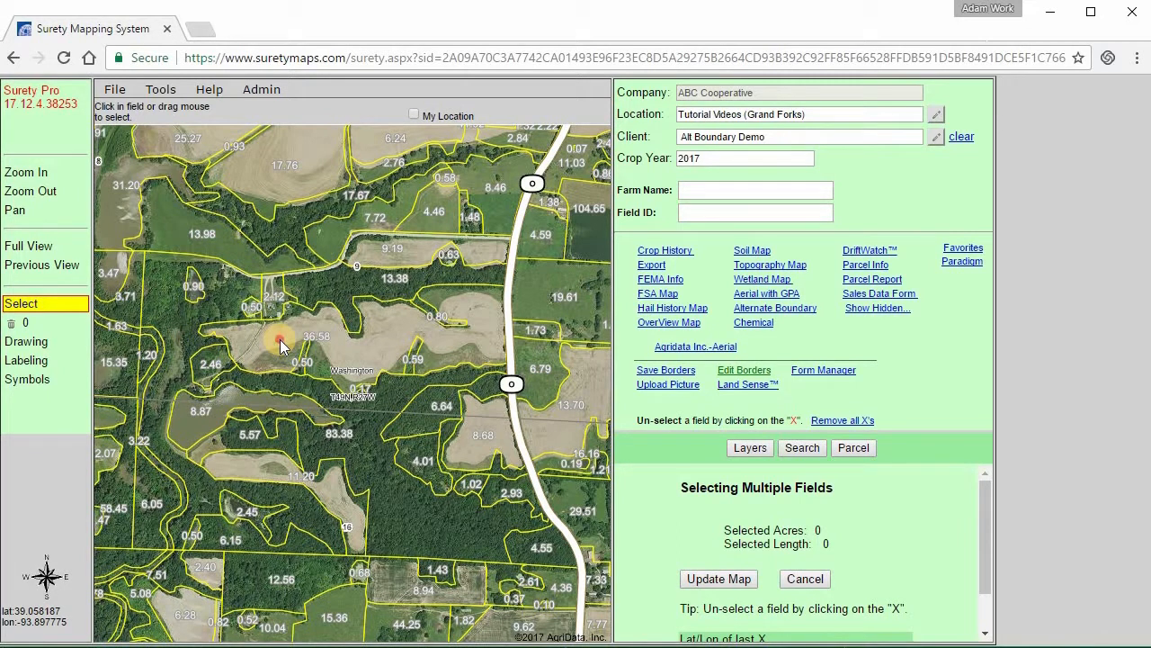
{"action": "left_click", "coordinate": [231, 335]}
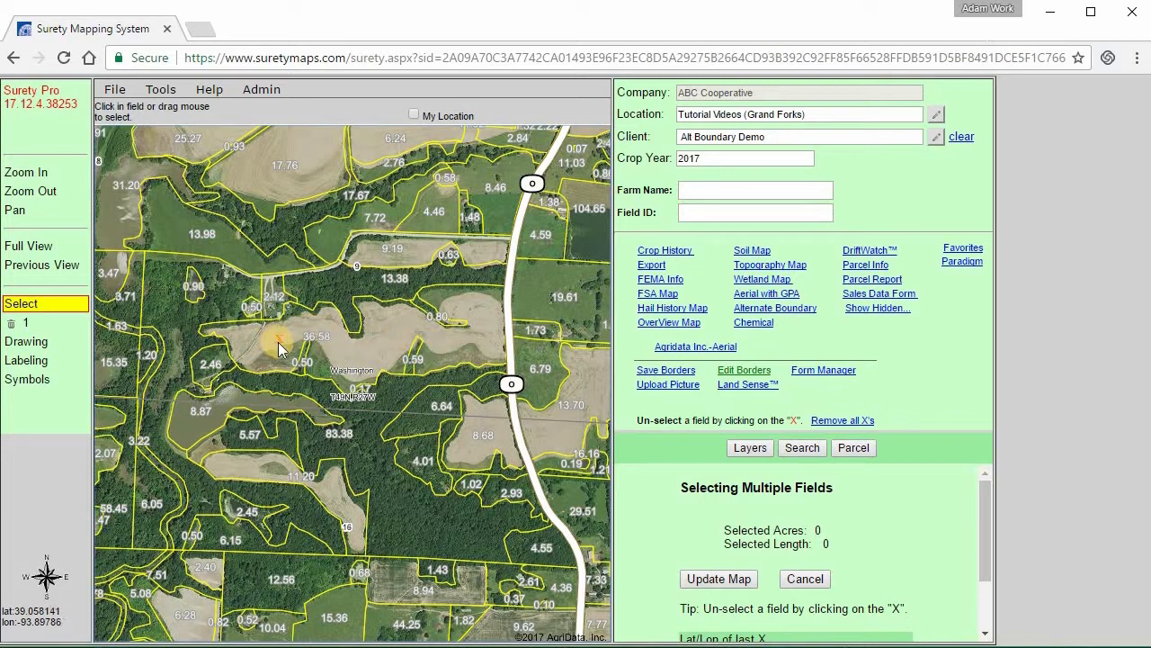
{"action": "left_click", "coordinate": [780, 312]}
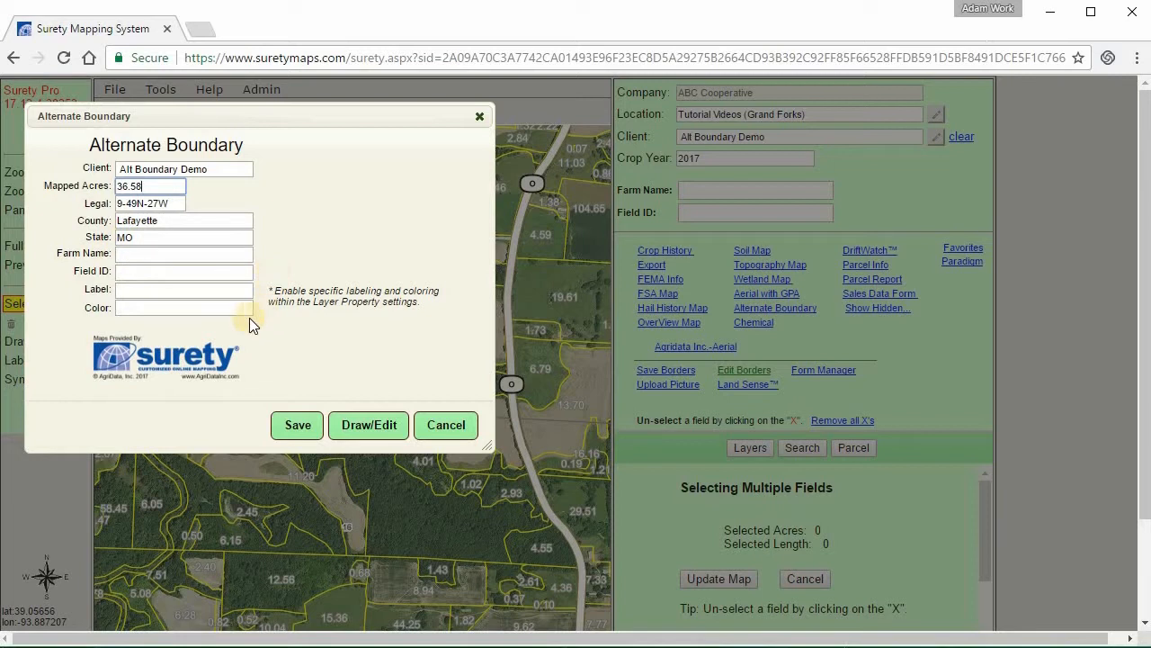
{"action": "left_click", "coordinate": [125, 290]}
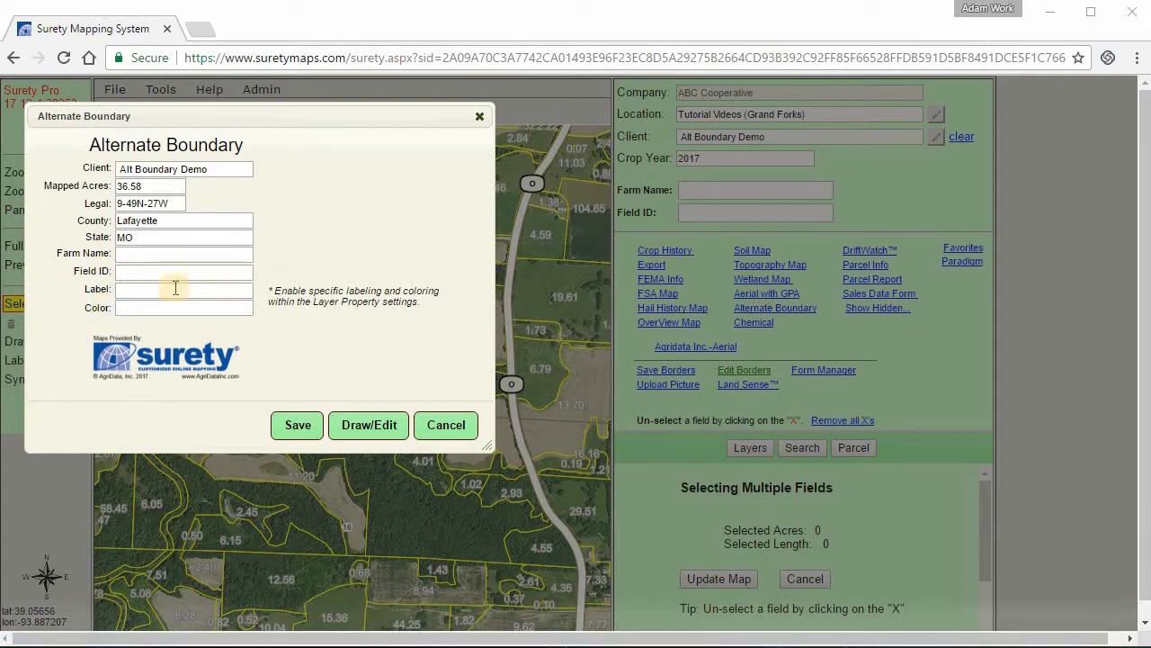
{"action": "left_click", "coordinate": [159, 288]}
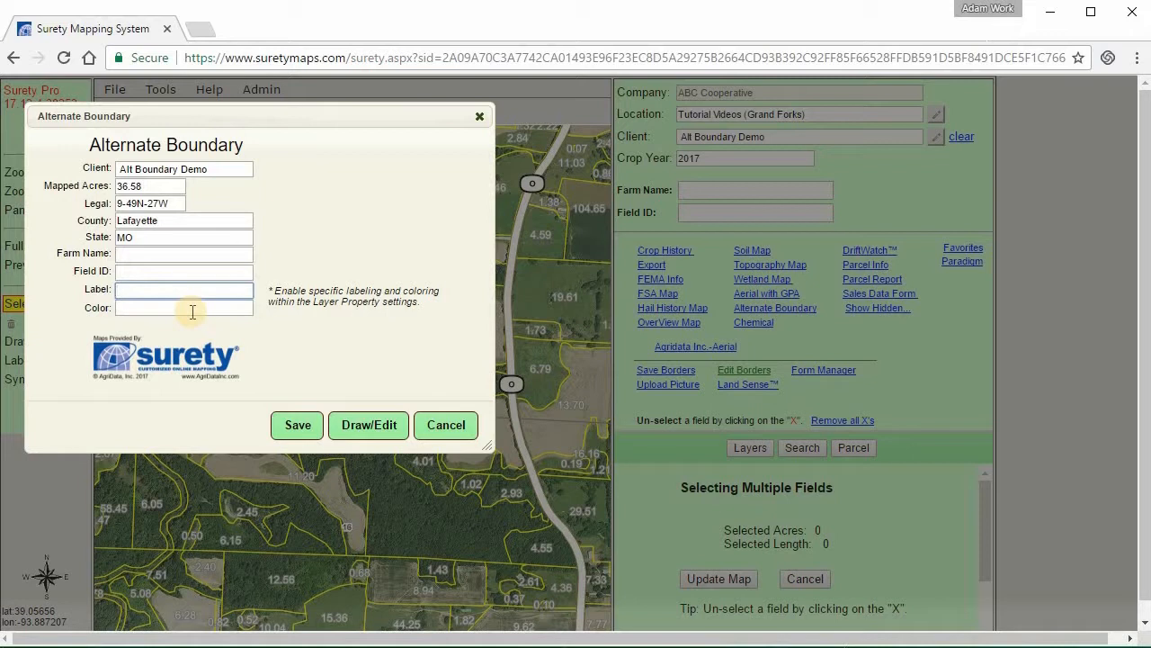
{"action": "type", "text": "Cropland"}
- Add Blue, Green, Orange, Yellow and Red to the form's list of color choices
{"action": "left_click", "coordinate": [187, 307]}
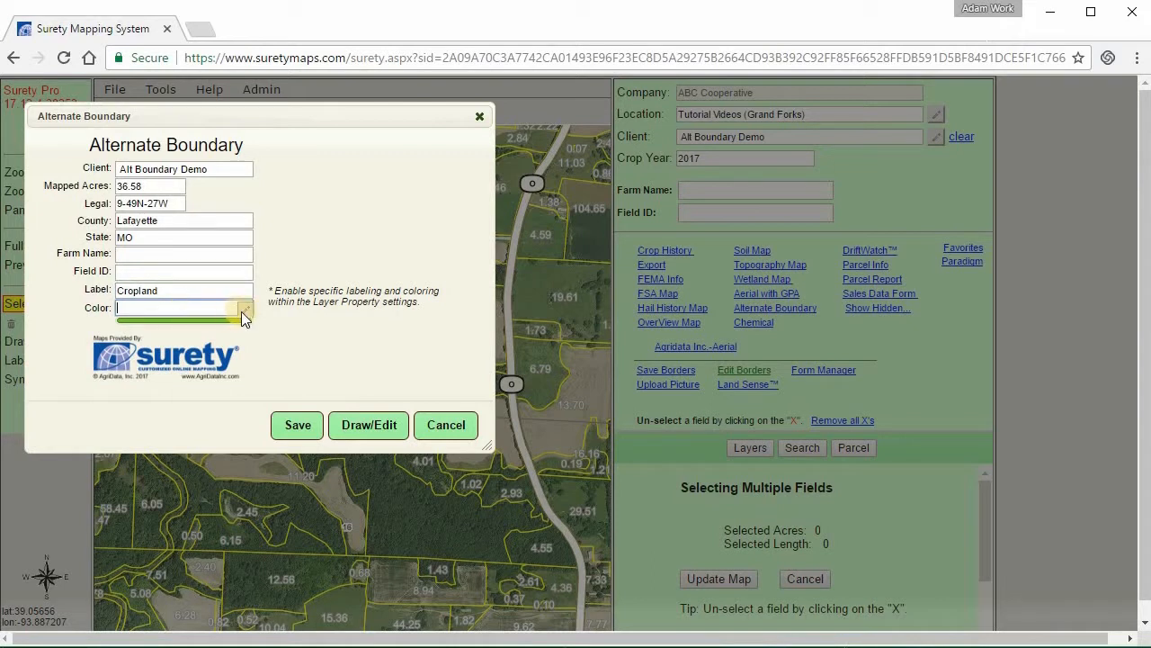
{"action": "left_click", "coordinate": [245, 311]}
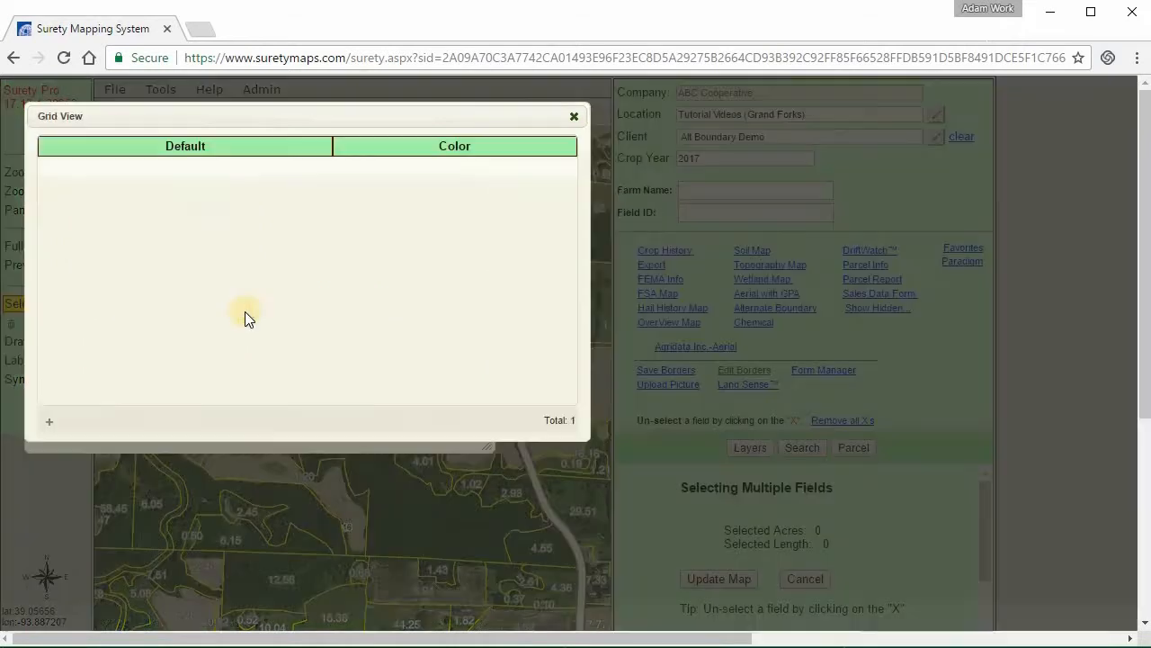
{"action": "left_click", "coordinate": [46, 420]}
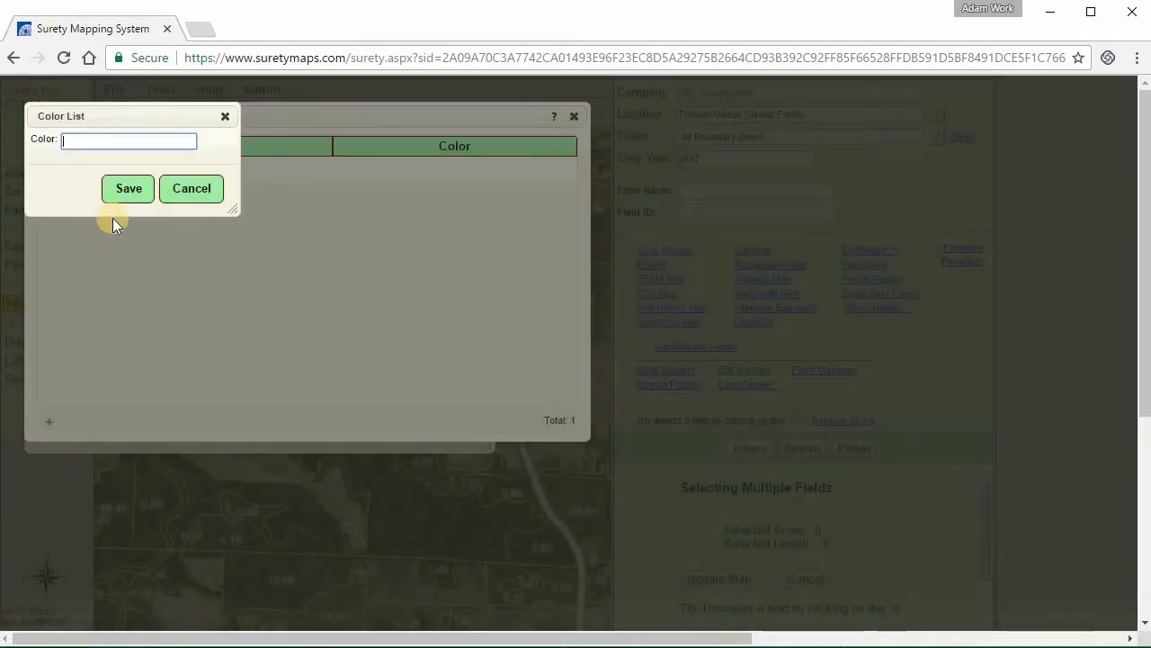
{"action": "type", "text": "Blue"}
{"action": "left_click", "coordinate": [129, 188]}
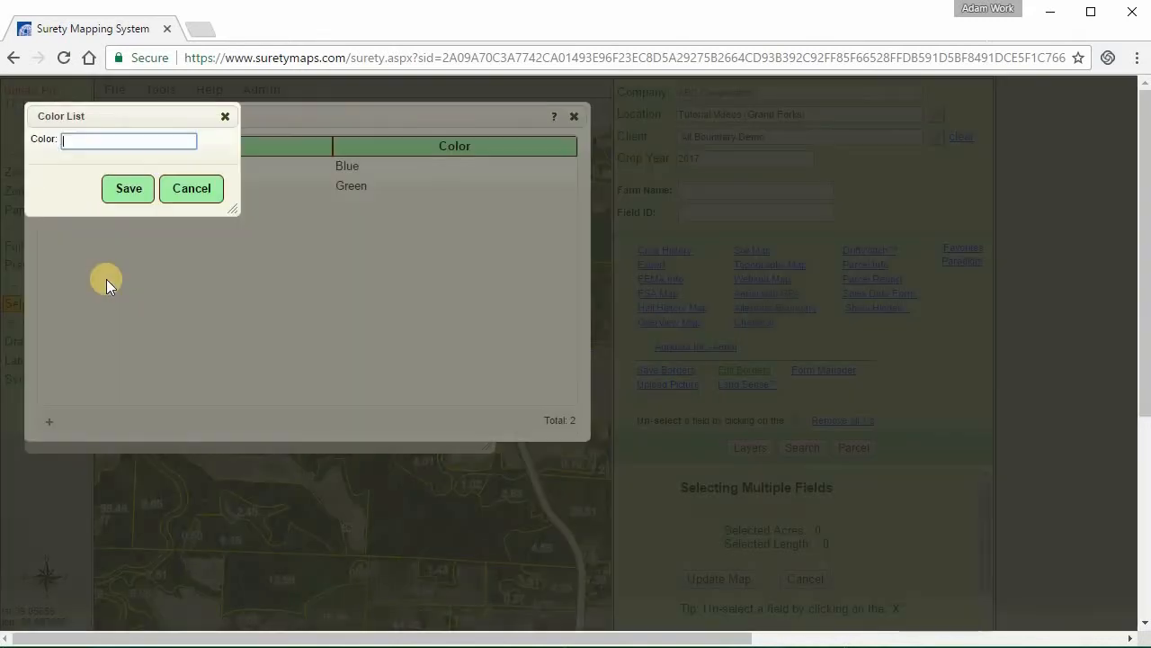
{"action": "type", "text": "Orange"}
{"action": "left_click", "coordinate": [117, 188]}
{"action": "left_click", "coordinate": [49, 423]}
{"action": "type", "text": "Yellow"}
{"action": "left_click", "coordinate": [118, 191]}
{"action": "left_click", "coordinate": [50, 421]}
{"action": "type", "text": "Red"}
{"action": "left_click", "coordinate": [117, 194]}
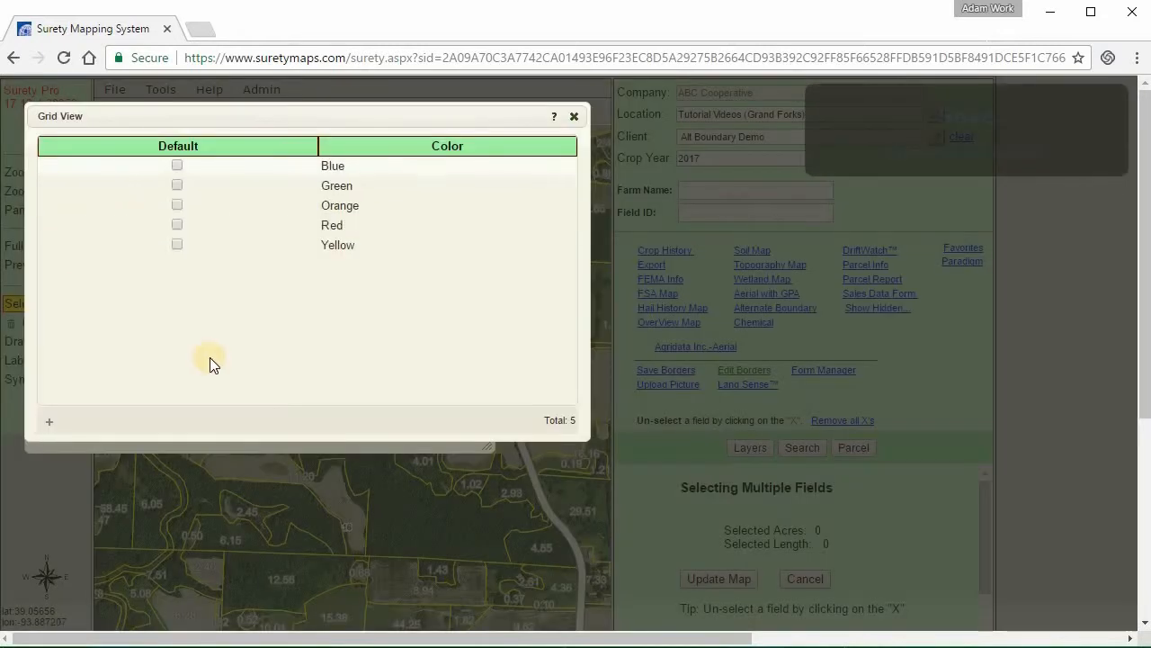
{"action": "left_click", "coordinate": [573, 118]}
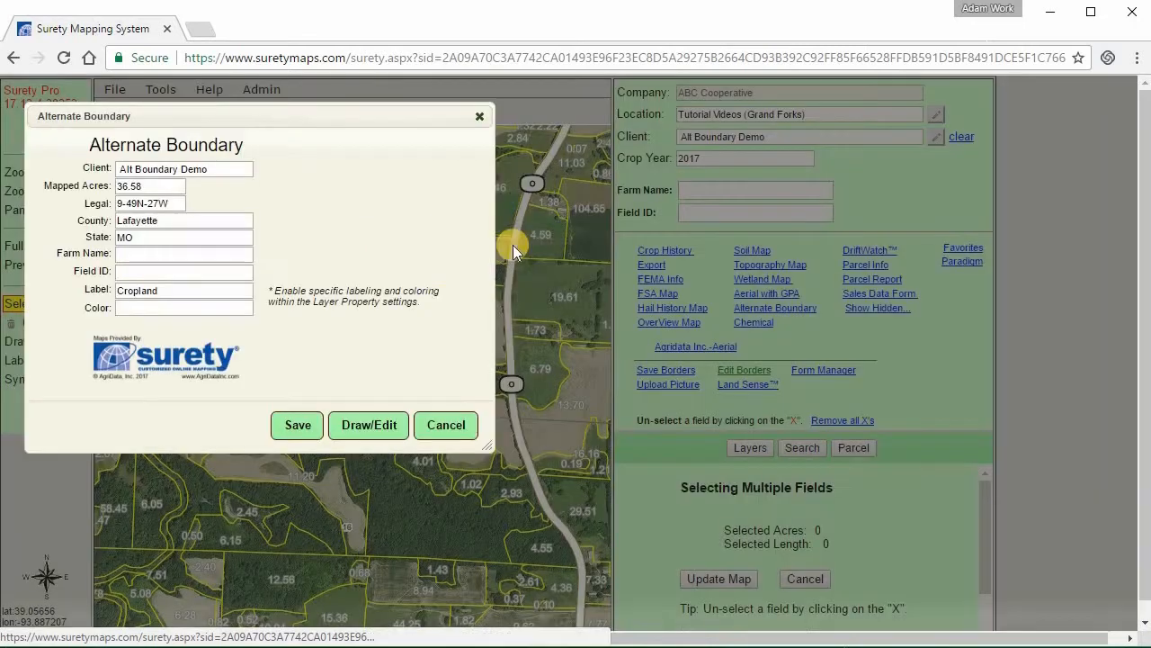
- Set the Cropland boundary's color to Orange and save the boundary
{"action": "left_click", "coordinate": [209, 308]}
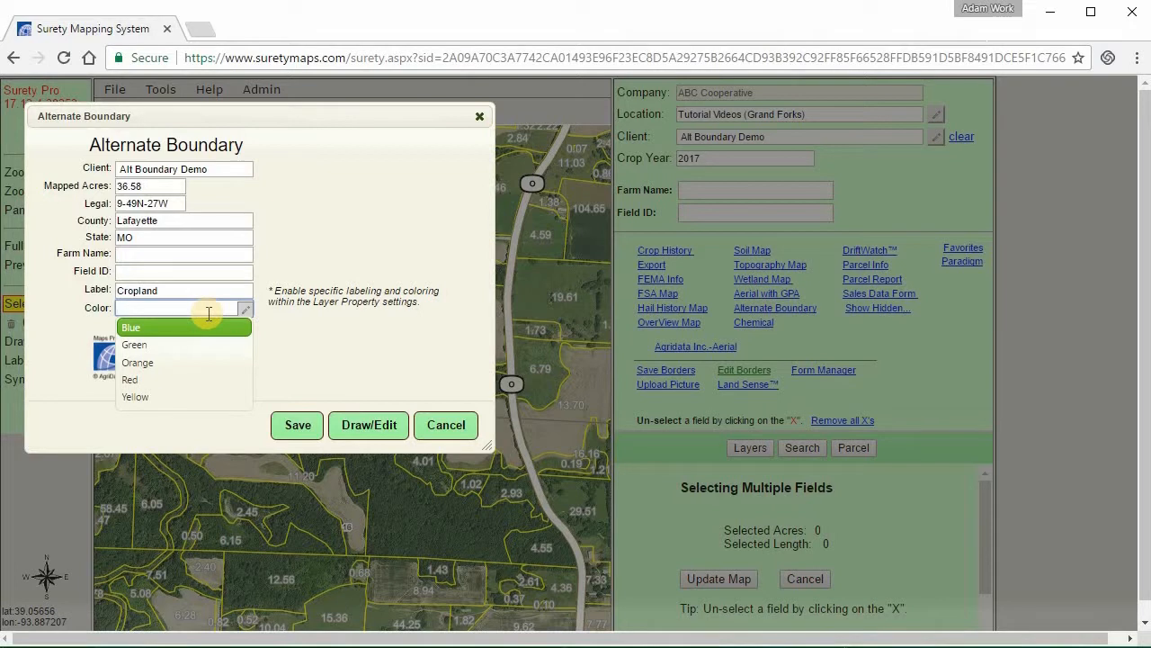
{"action": "left_click", "coordinate": [206, 361]}
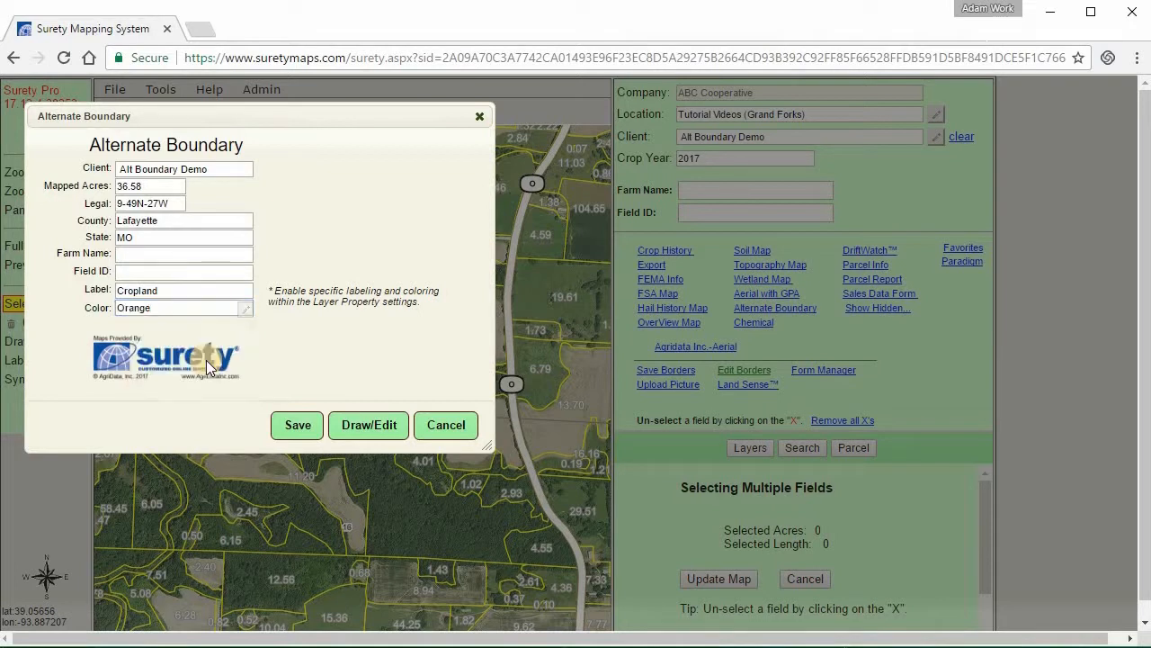
{"action": "left_click", "coordinate": [299, 425]}
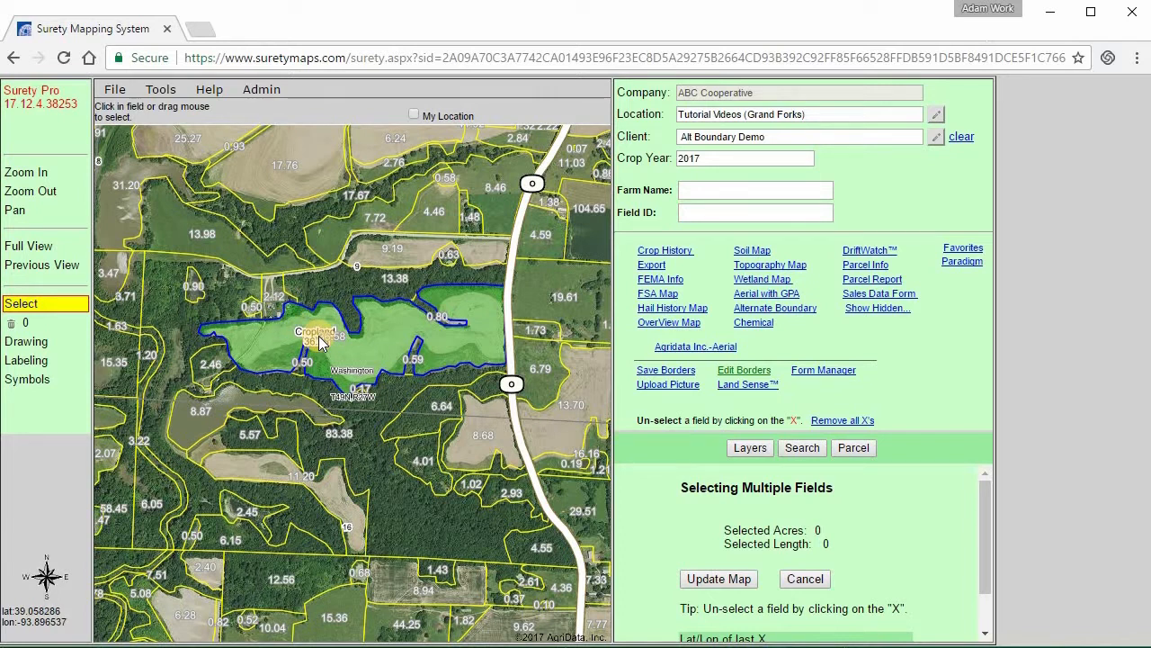
- Save an alternate boundary for the 8.87-acre field with the label Water and the color Blue
{"action": "left_click", "coordinate": [224, 402]}
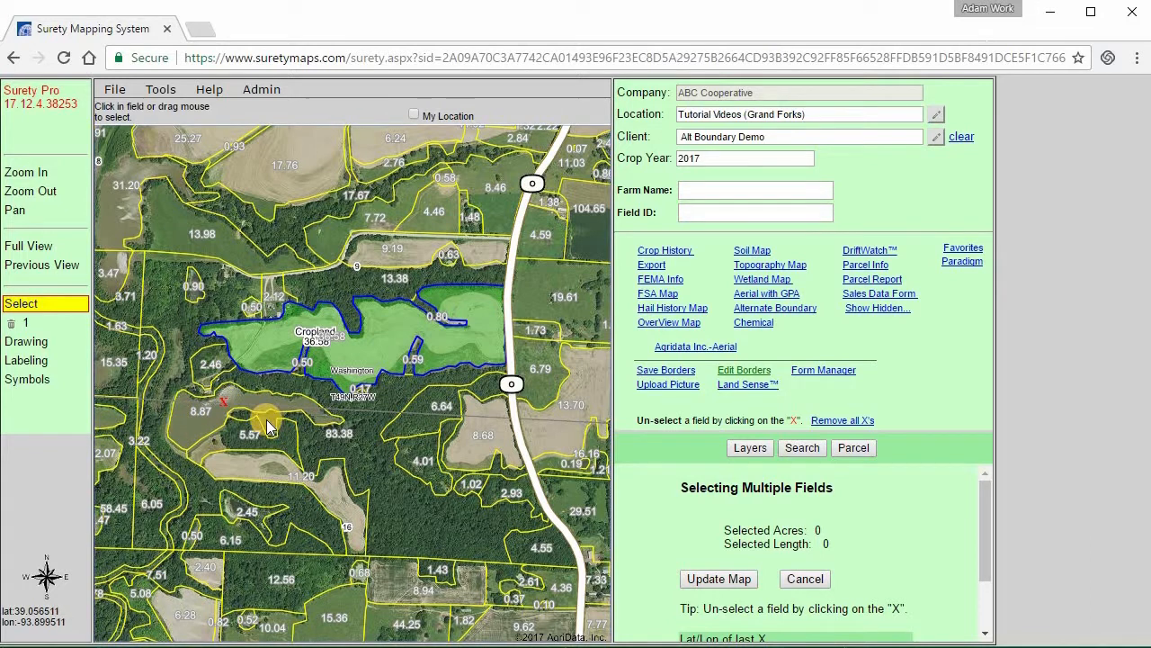
{"action": "left_click", "coordinate": [790, 310]}
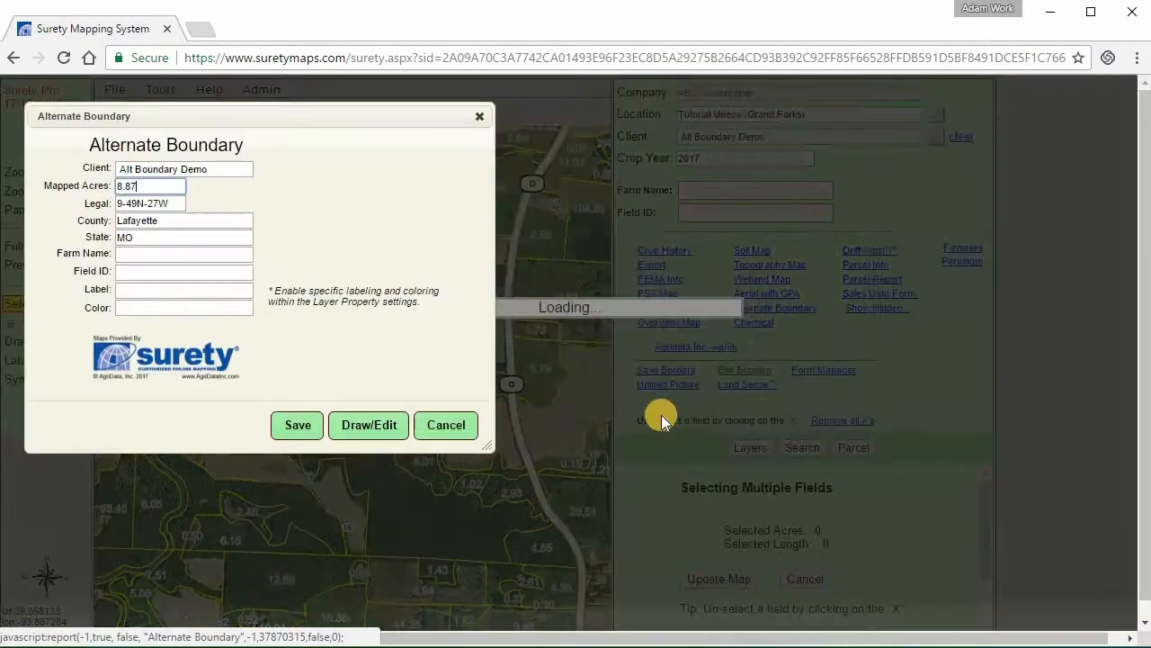
{"action": "left_click", "coordinate": [185, 308]}
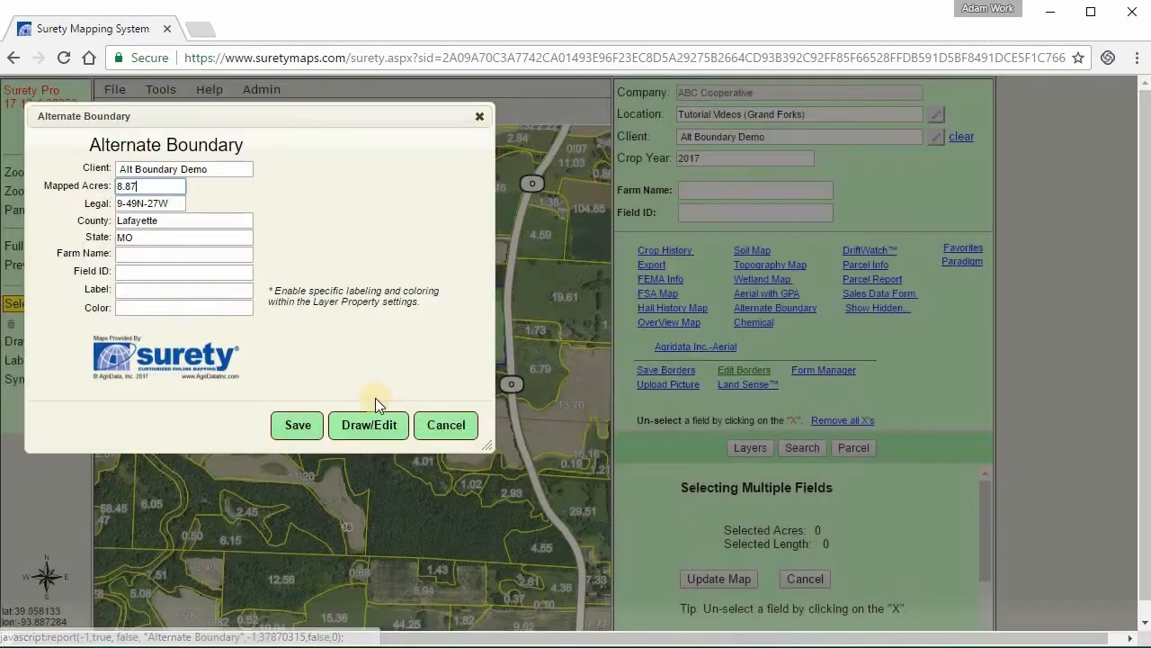
{"action": "left_click", "coordinate": [185, 291]}
{"action": "type", "text": "Water"}
{"action": "left_click", "coordinate": [183, 308]}
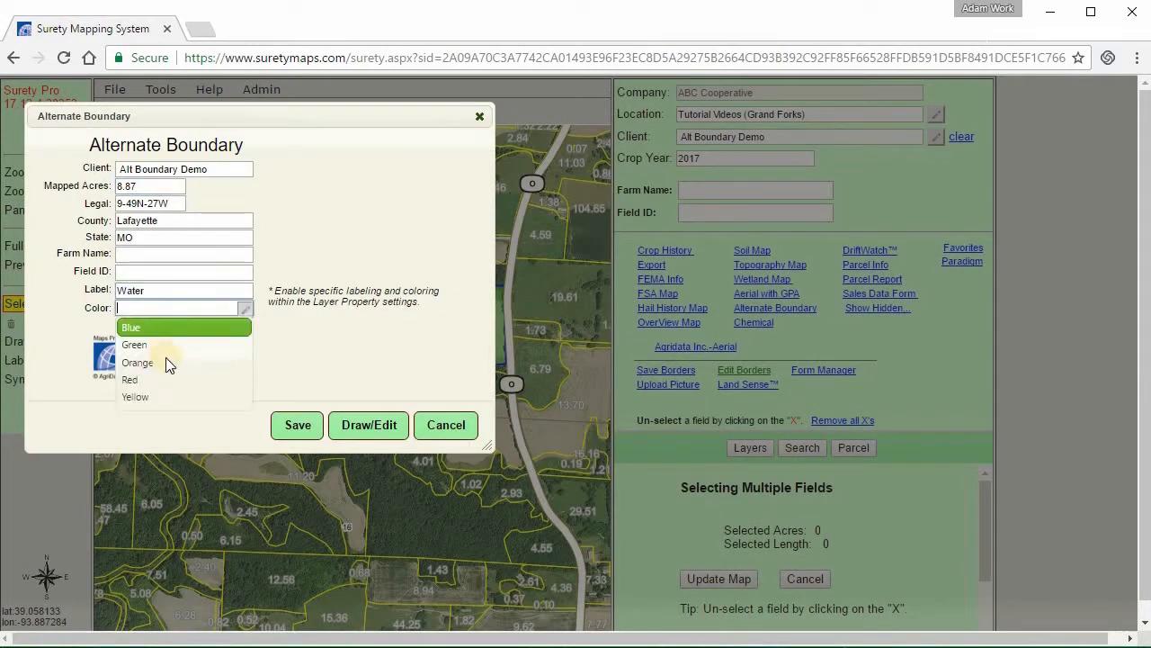
{"action": "left_click", "coordinate": [138, 329]}
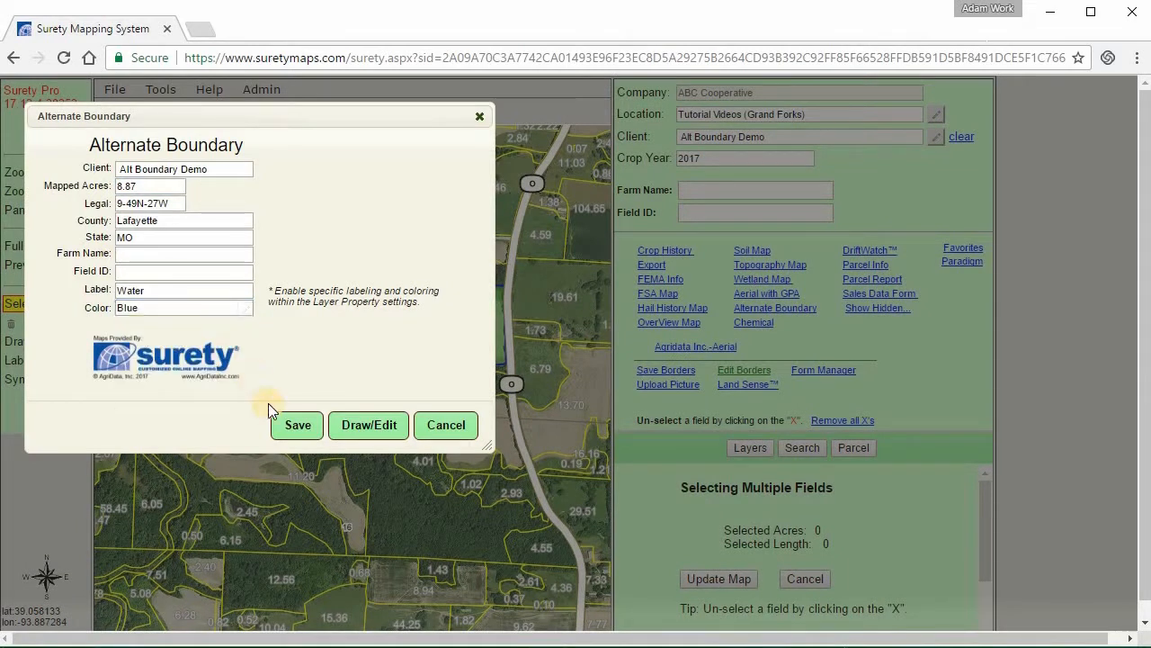
{"action": "left_click", "coordinate": [286, 424]}
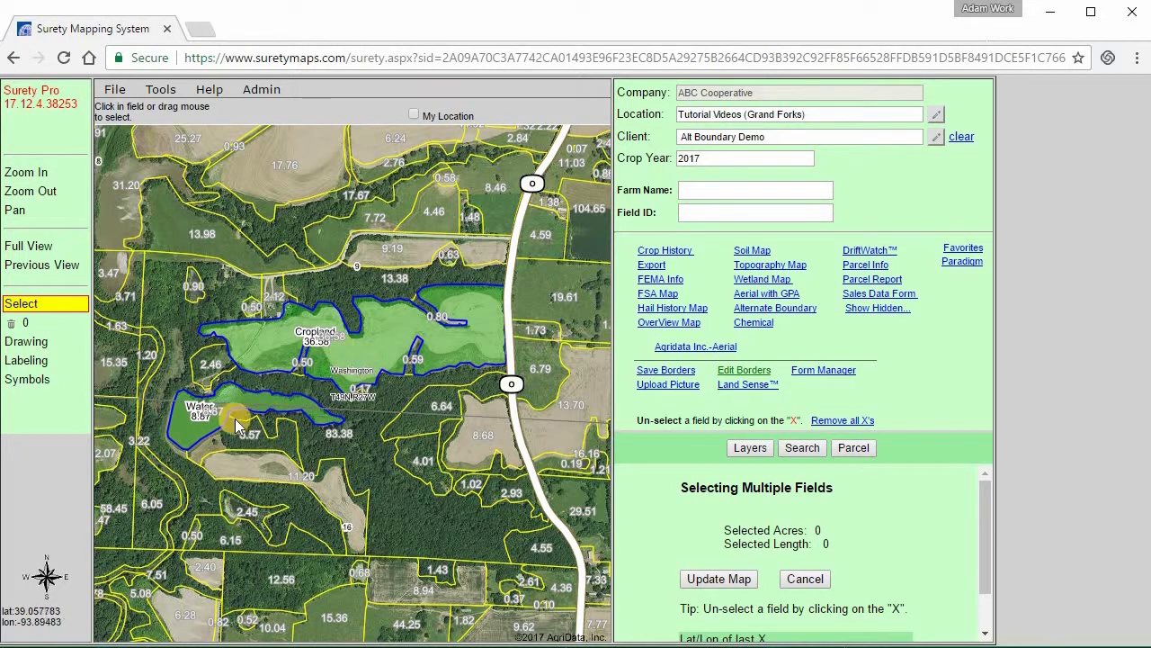
- Set the Alternate Boundary layer's symbology to be colored by the Color field
{"action": "left_click", "coordinate": [746, 451]}
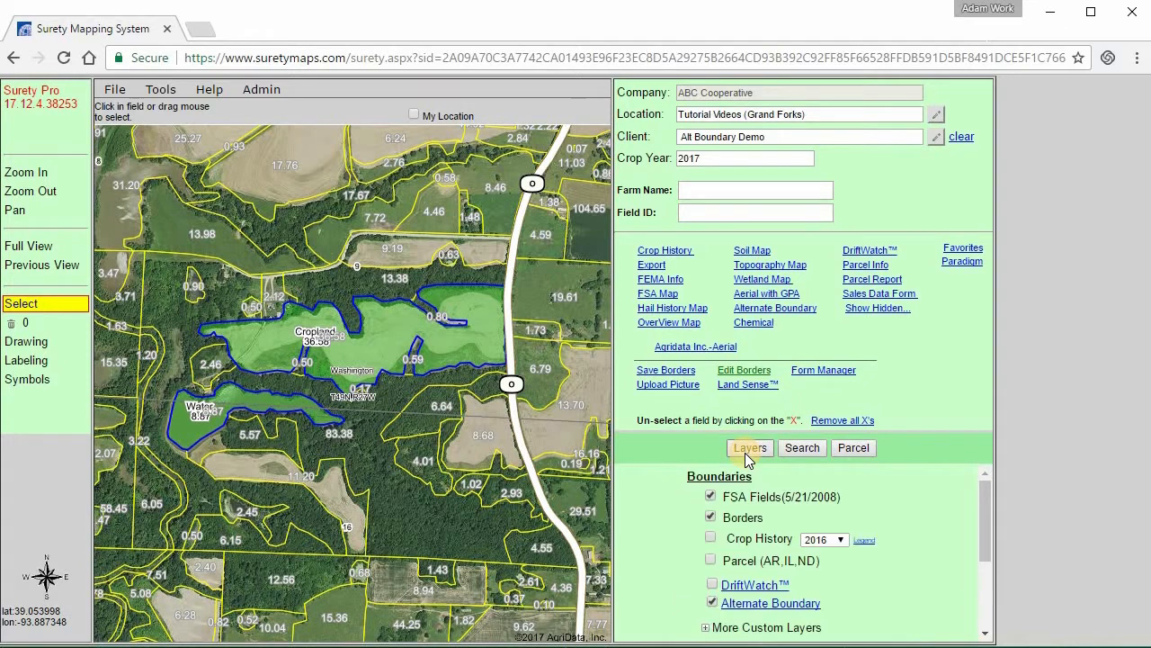
{"action": "left_click", "coordinate": [758, 605]}
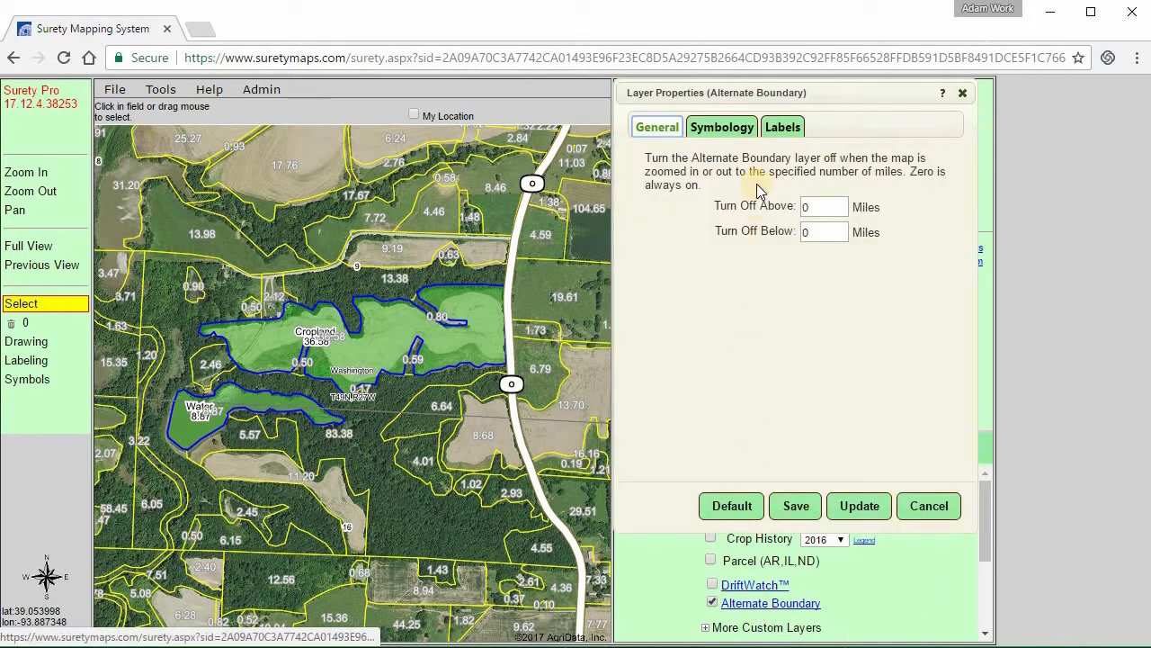
{"action": "left_click", "coordinate": [745, 131]}
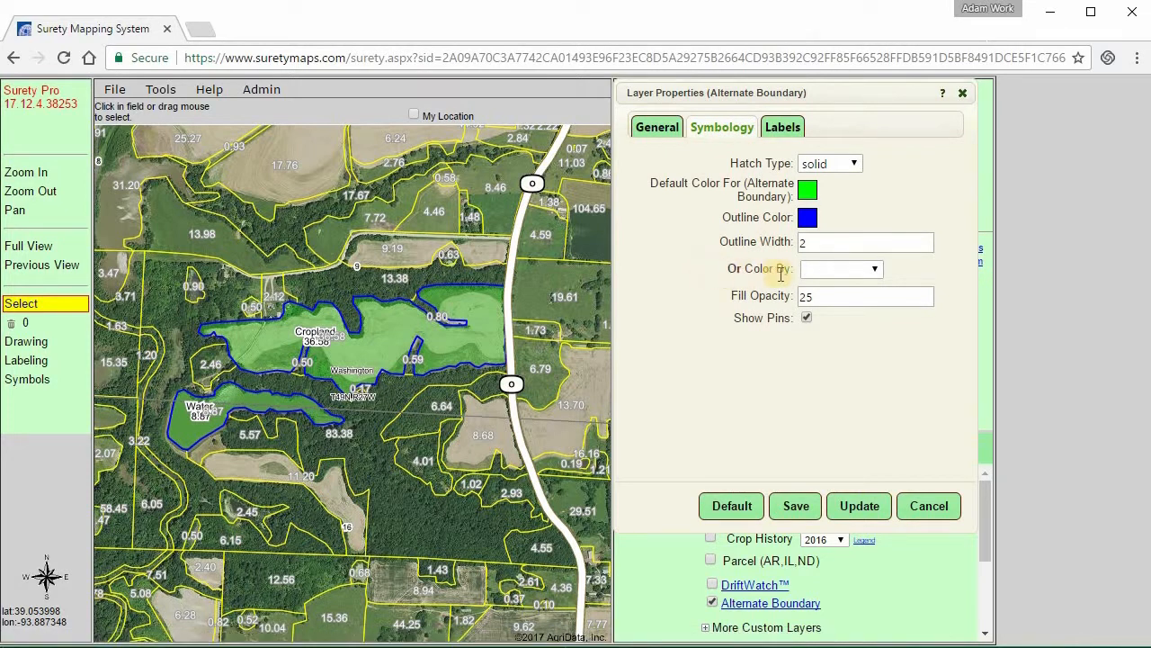
{"action": "left_click", "coordinate": [872, 270]}
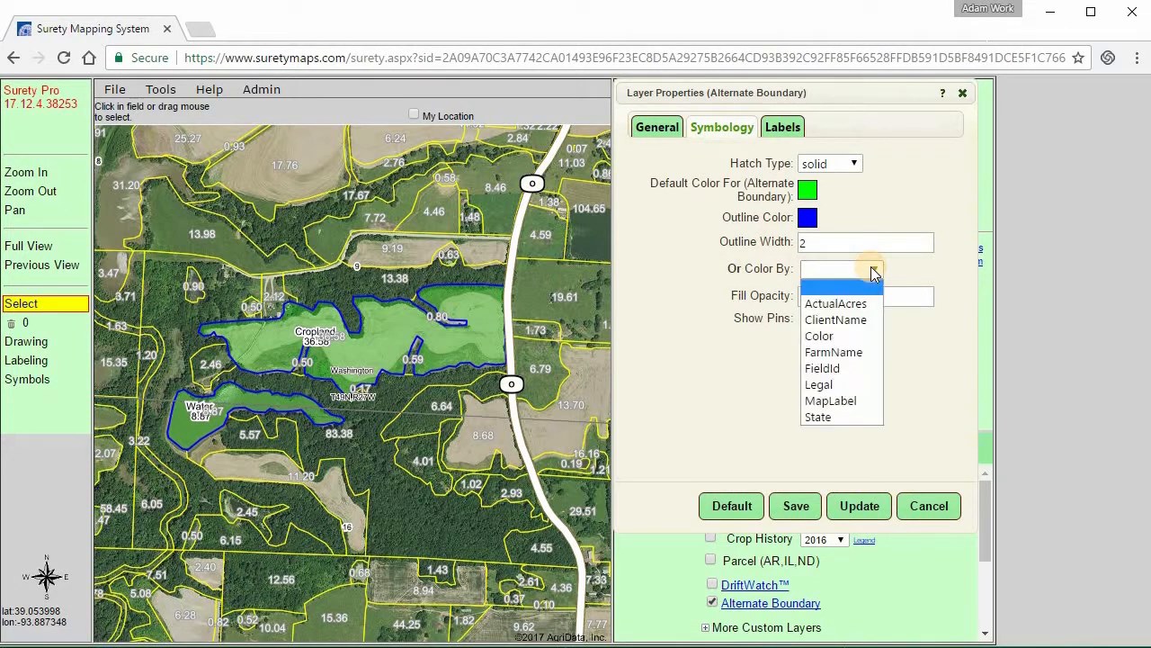
{"action": "left_click", "coordinate": [870, 336]}
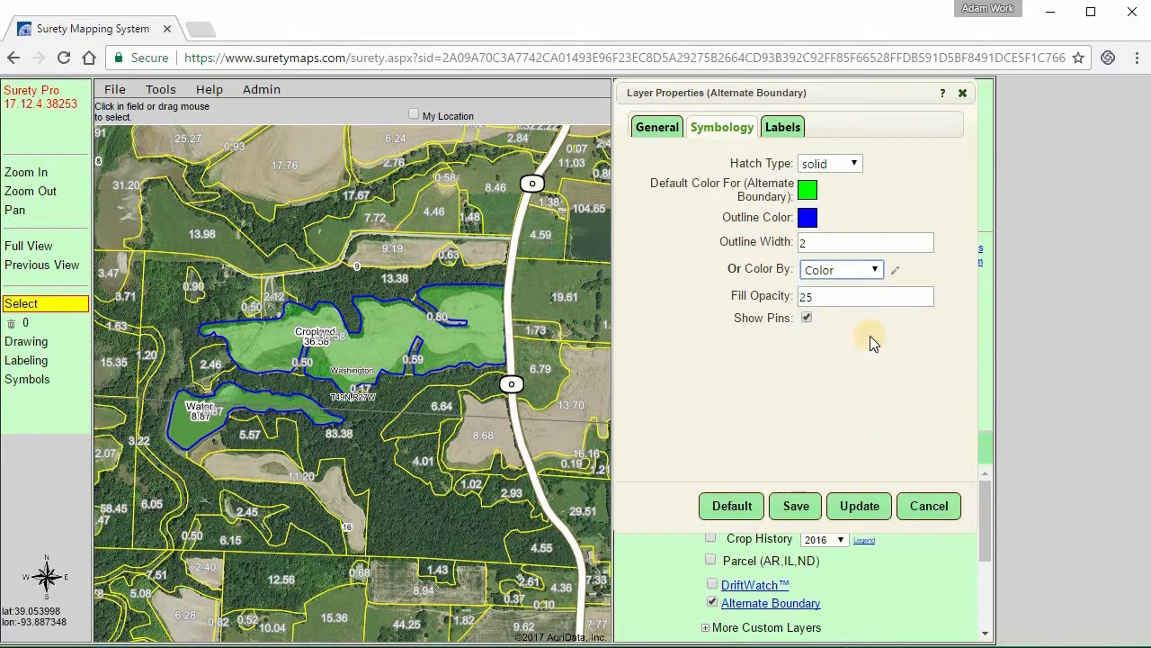
- Assign matching static colors to the Blue, Green, Orange, Red and Yellow values, and view Blue's advanced settings without changing them
{"action": "left_click", "coordinate": [897, 266]}
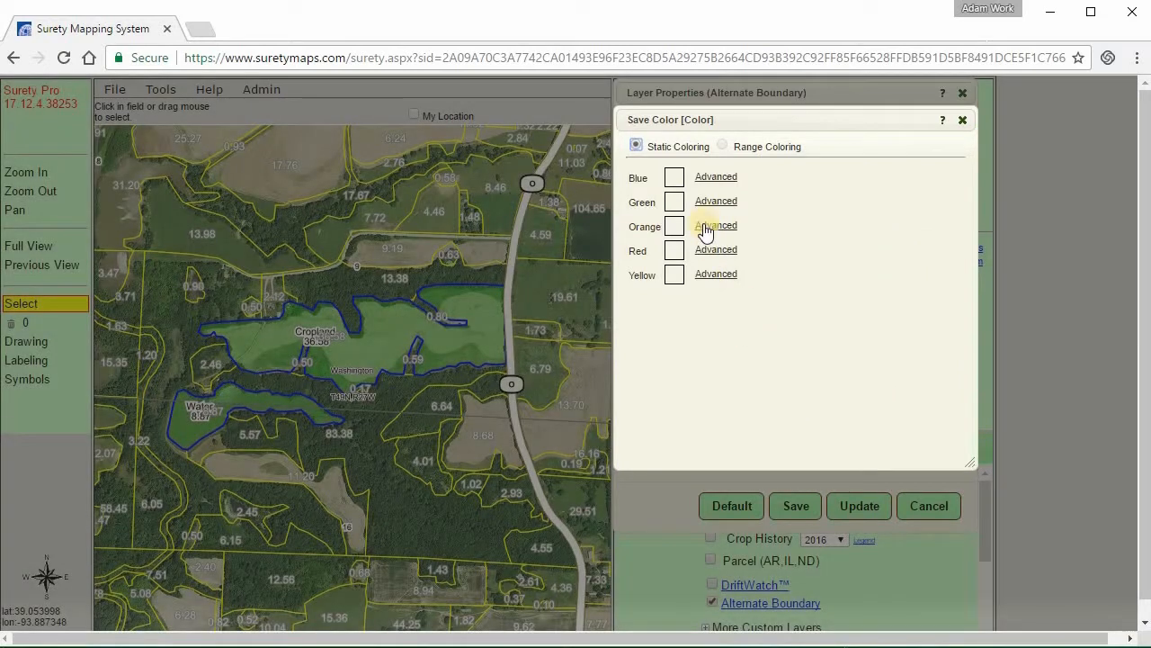
{"action": "left_click", "coordinate": [676, 179]}
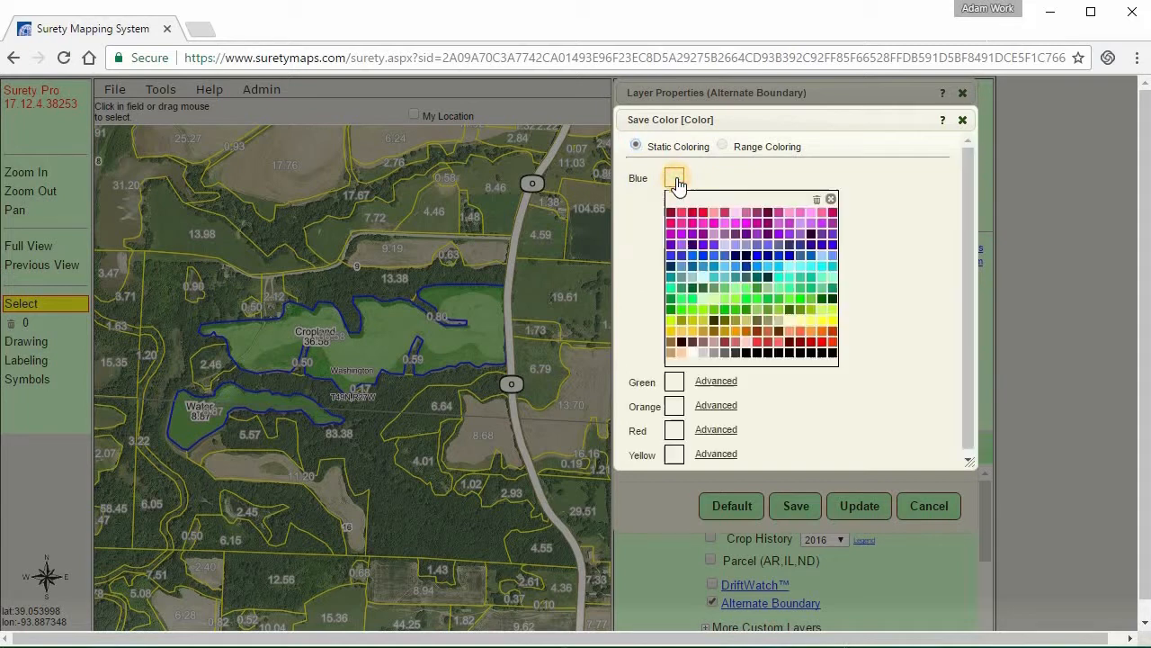
{"action": "left_click", "coordinate": [747, 258]}
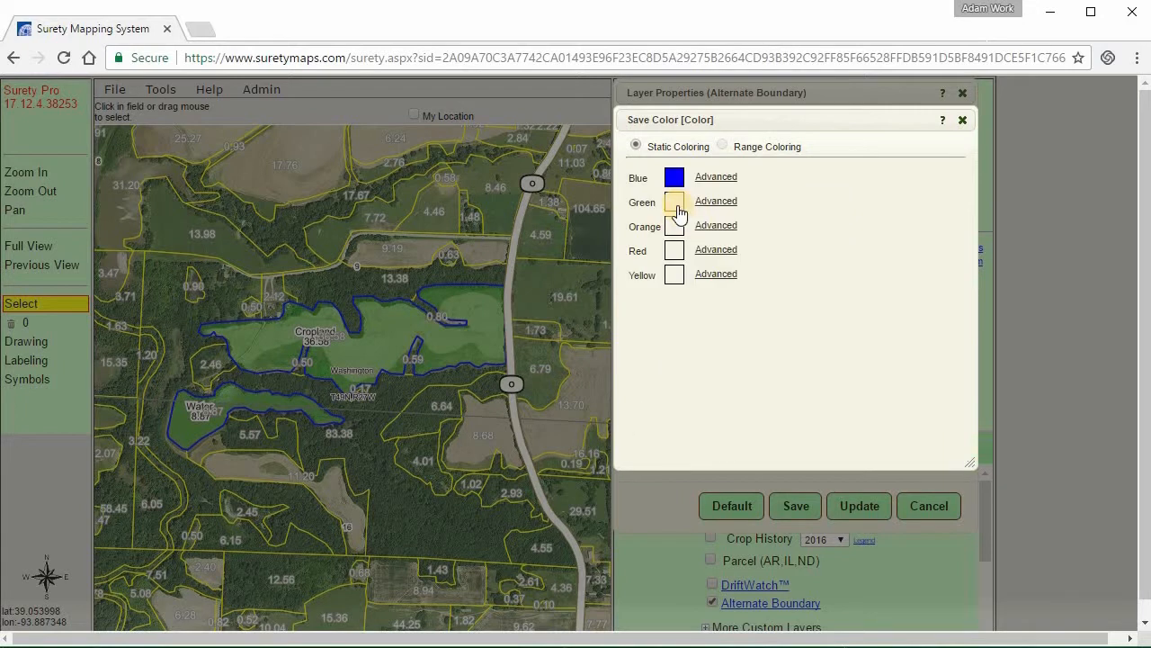
{"action": "left_click", "coordinate": [675, 204]}
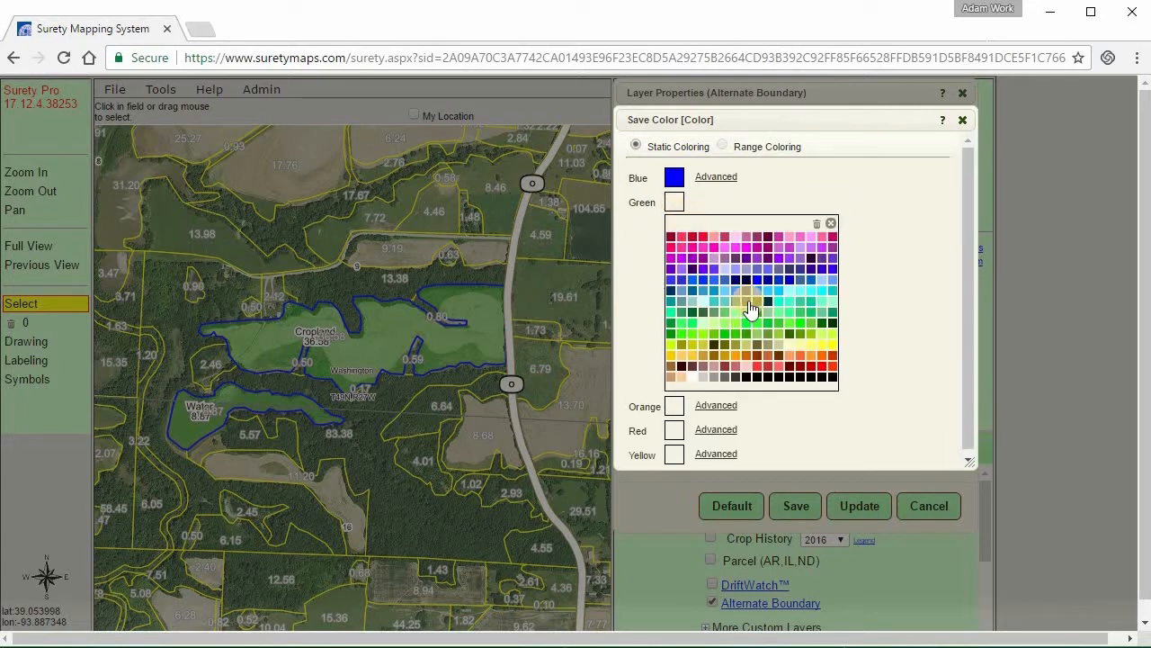
{"action": "left_click", "coordinate": [757, 326]}
{"action": "left_click", "coordinate": [674, 226]}
{"action": "left_click", "coordinate": [807, 378]}
{"action": "left_click", "coordinate": [675, 250]}
{"action": "left_click", "coordinate": [790, 414]}
{"action": "left_click", "coordinate": [675, 275]}
{"action": "left_click", "coordinate": [701, 416]}
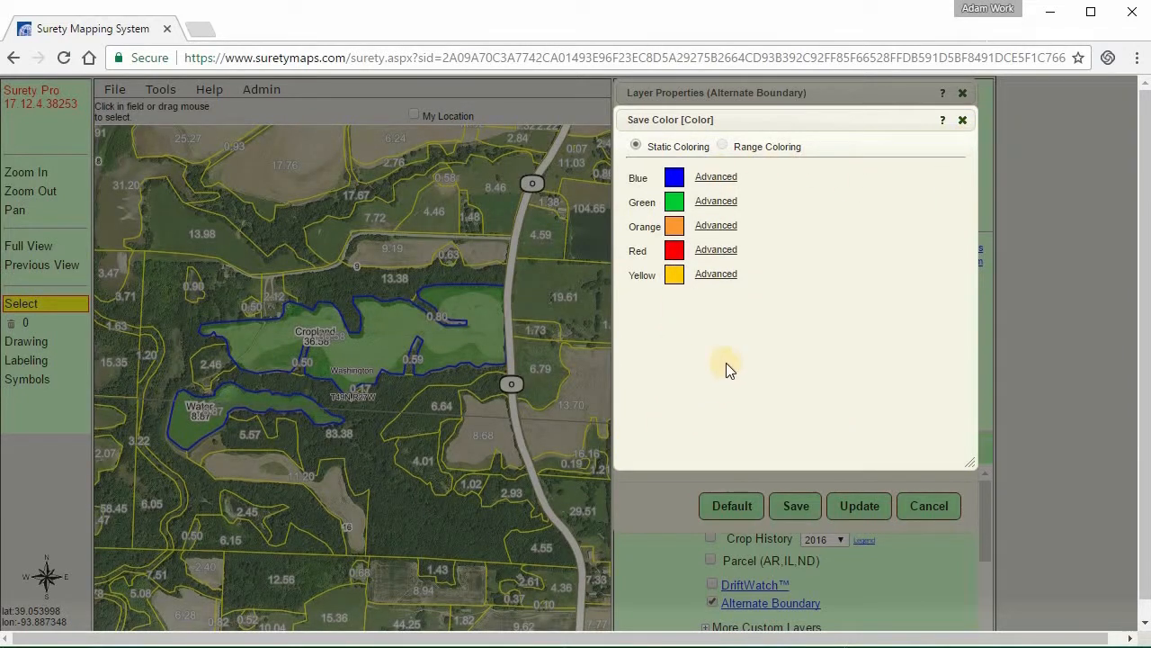
{"action": "left_click", "coordinate": [711, 178]}
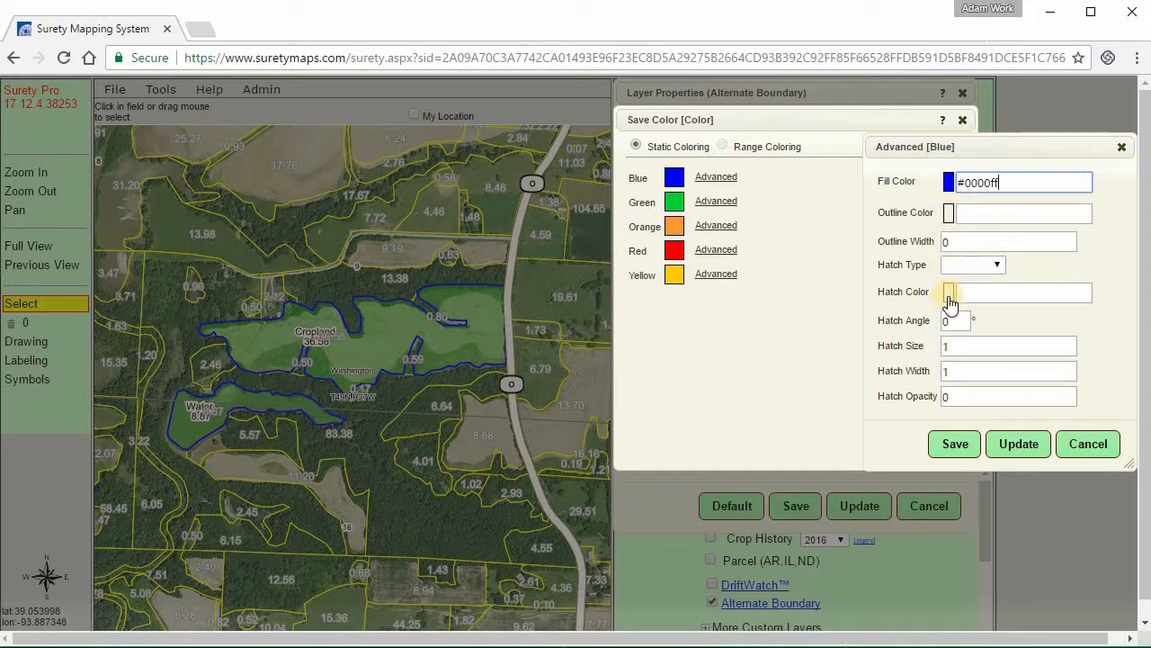
{"action": "left_click", "coordinate": [1102, 443]}
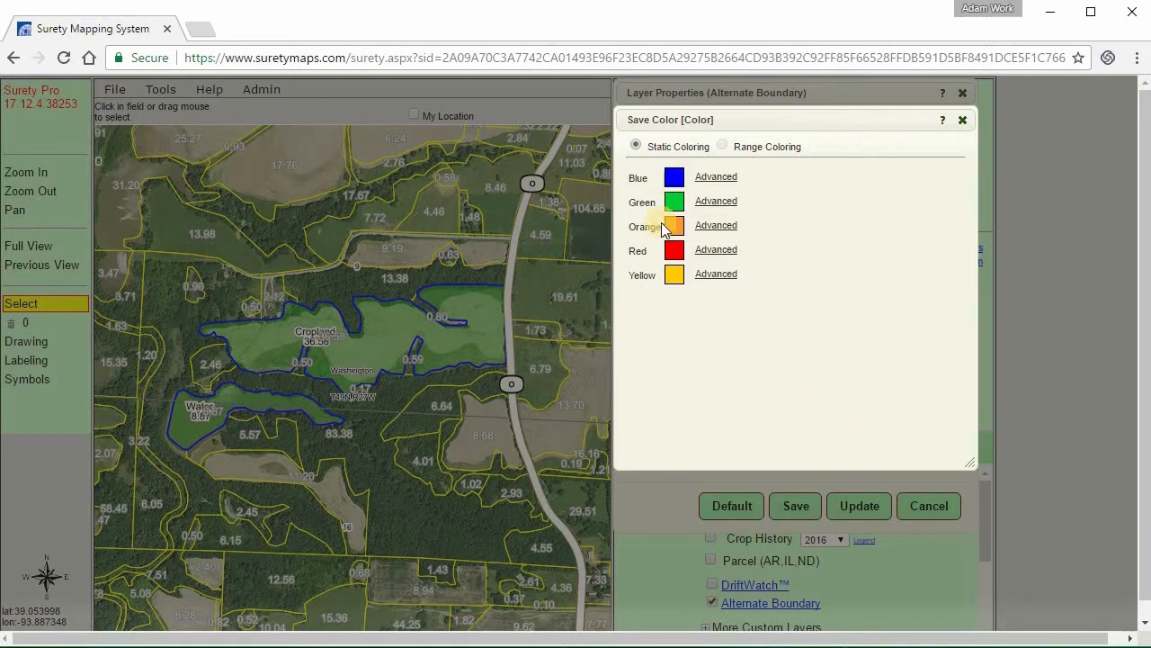
- Apply the static color settings to the Alternate Boundary layer and hide its pins
{"action": "left_click", "coordinate": [962, 120]}
{"action": "left_click", "coordinate": [865, 518]}
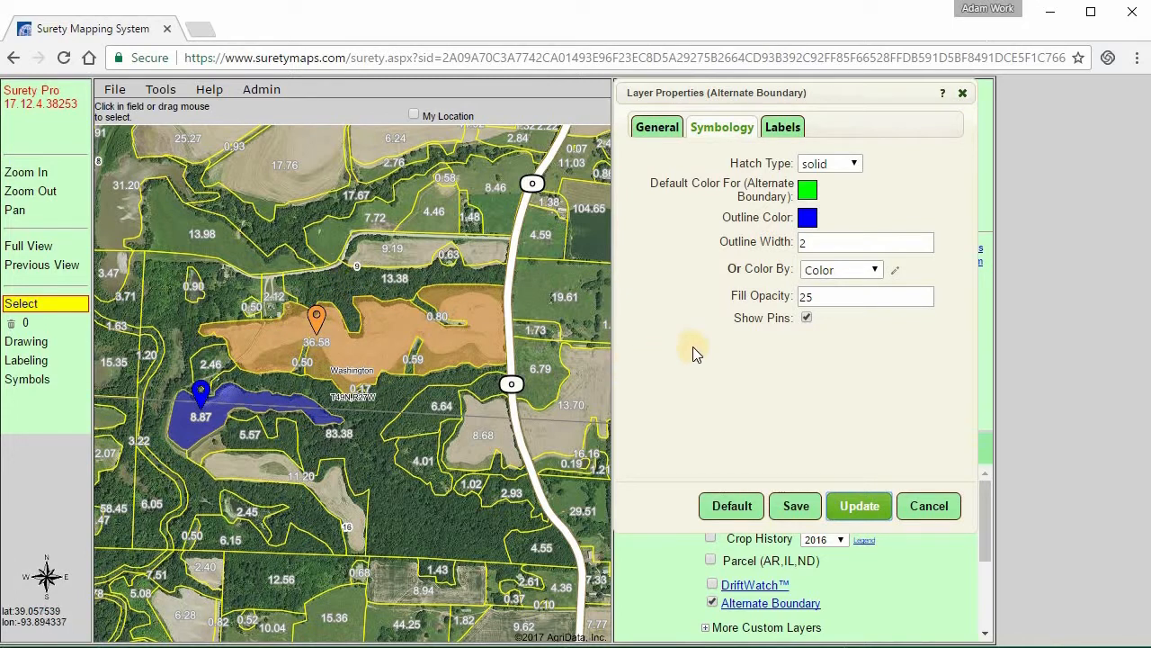
{"action": "left_click", "coordinate": [807, 318]}
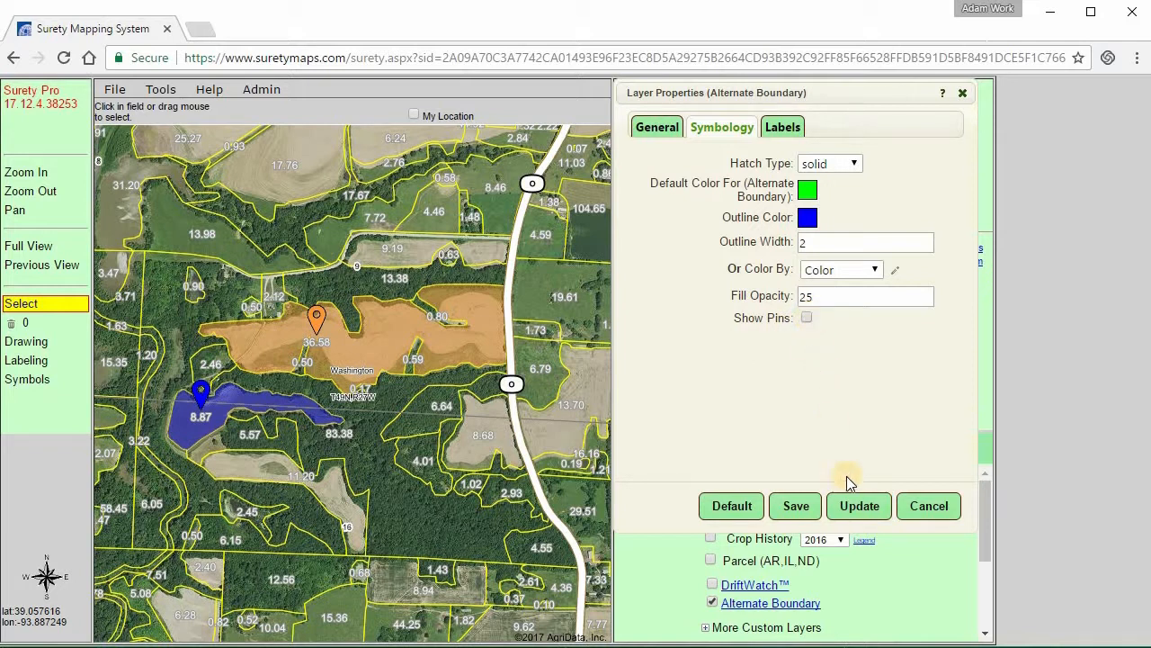
{"action": "left_click", "coordinate": [851, 505]}
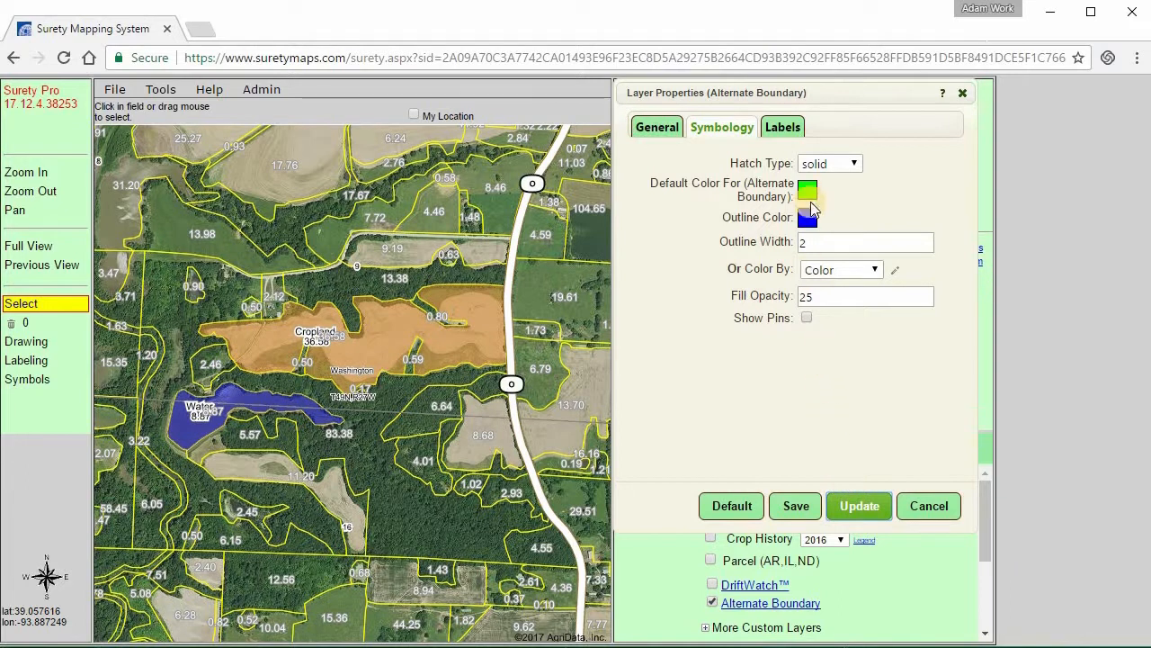
- Set the Alternate Boundary labels to priority 10 and font size 10, and save the layer properties
{"action": "left_click", "coordinate": [798, 129]}
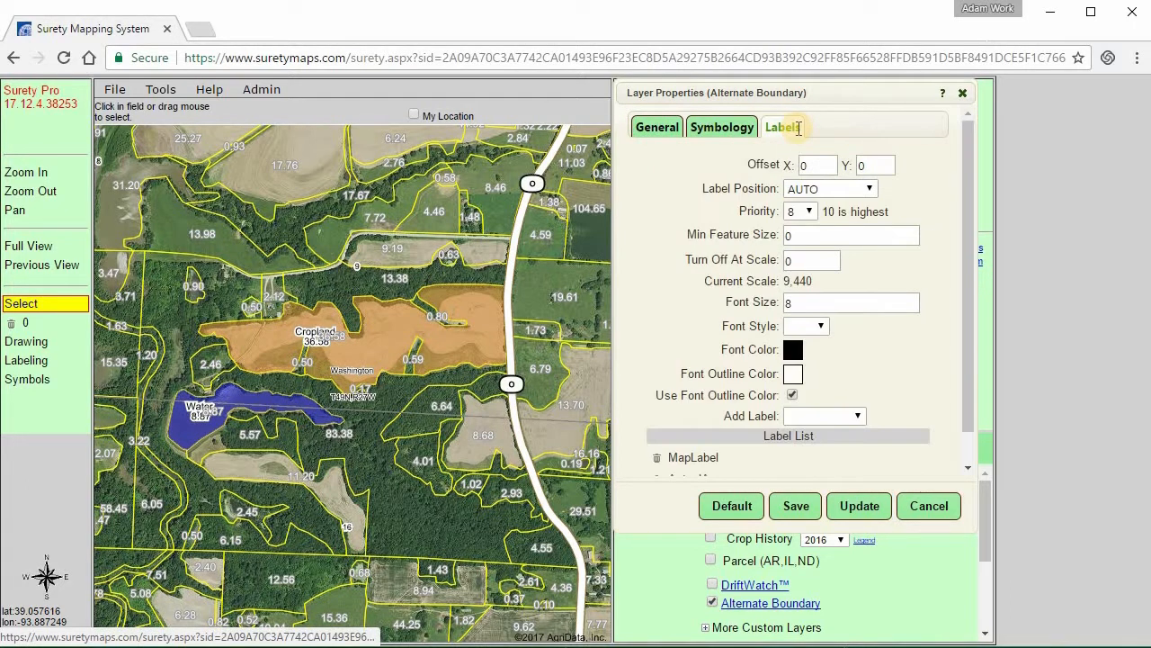
{"action": "left_click", "coordinate": [859, 190]}
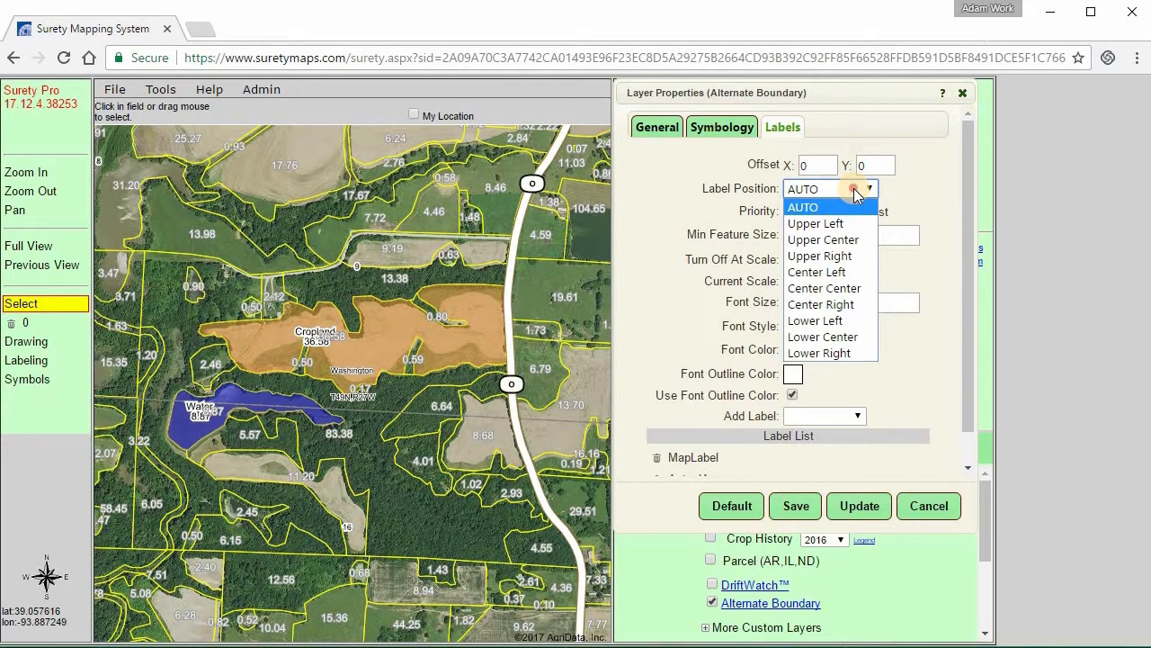
{"action": "left_click", "coordinate": [859, 190]}
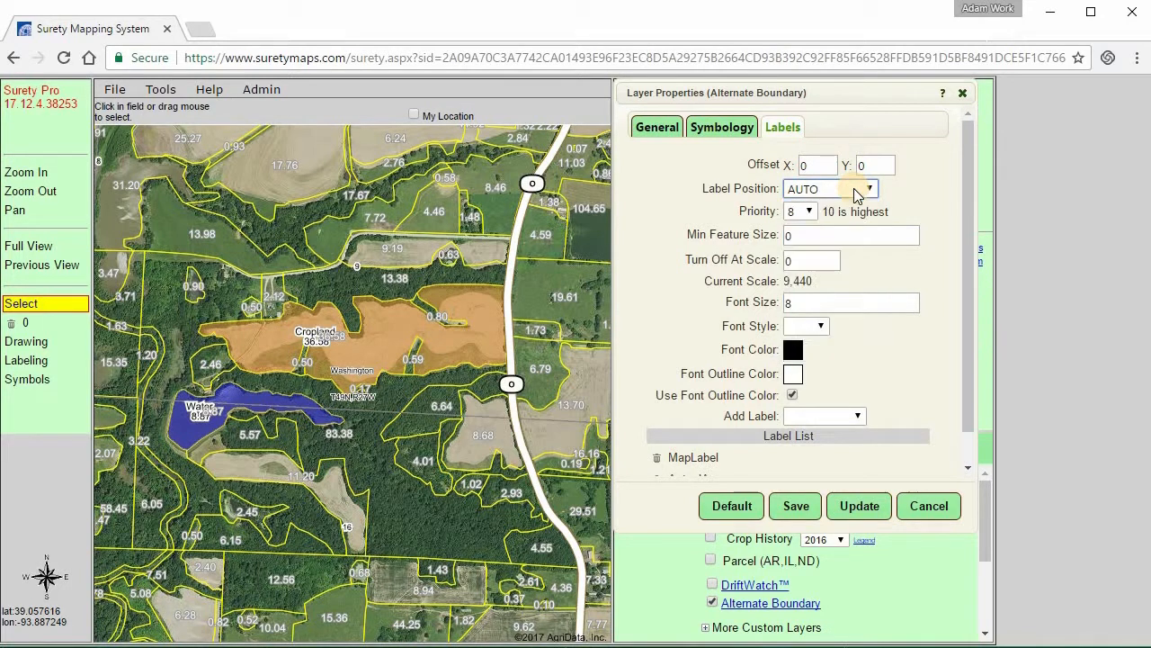
{"action": "left_click", "coordinate": [812, 213]}
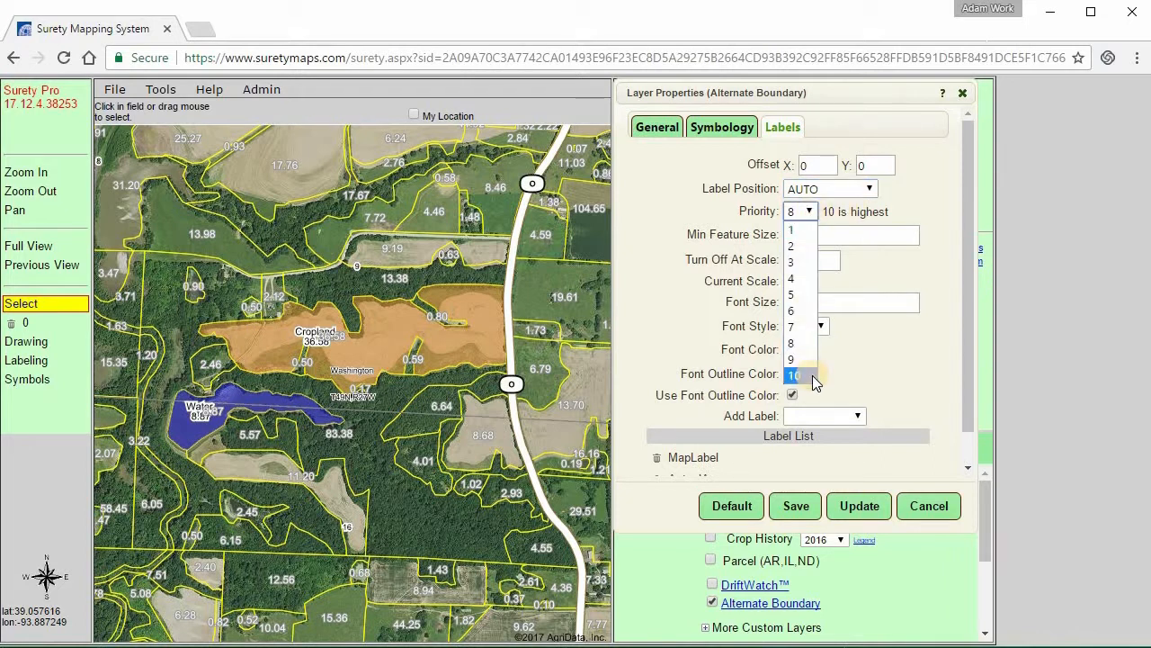
{"action": "left_click", "coordinate": [796, 375]}
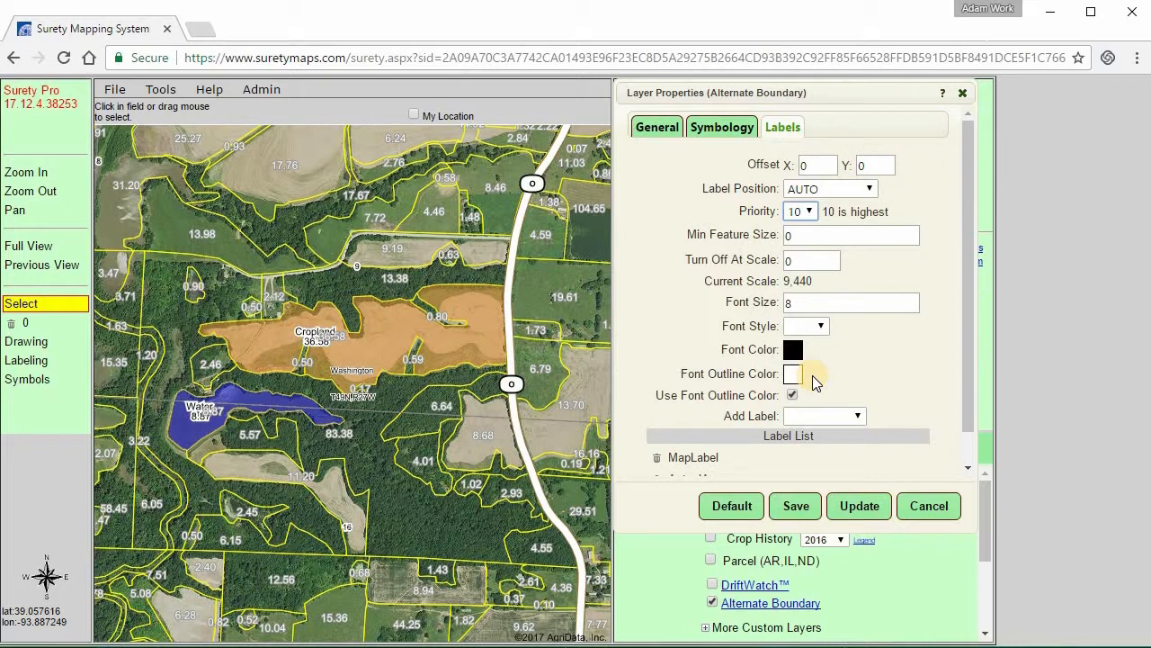
{"action": "double_click", "coordinate": [806, 302]}
{"action": "type", "text": "10"}
{"action": "scroll", "coordinate": [927, 369], "scroll_direction": "down", "scroll_amount": 1}
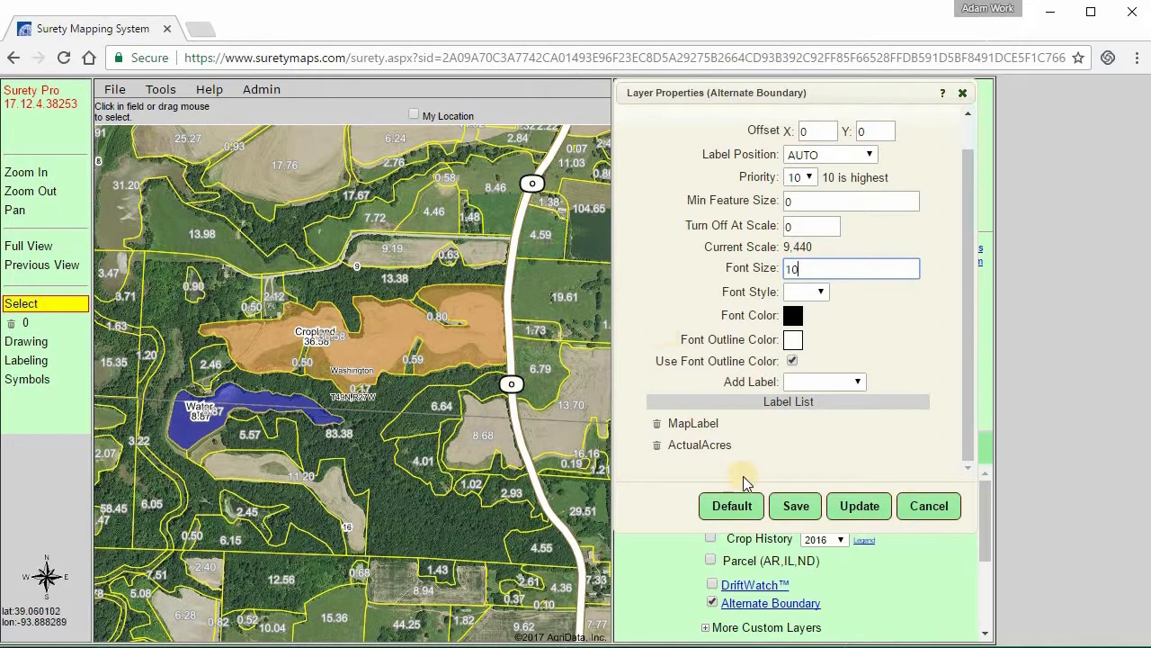
{"action": "left_click", "coordinate": [782, 498]}
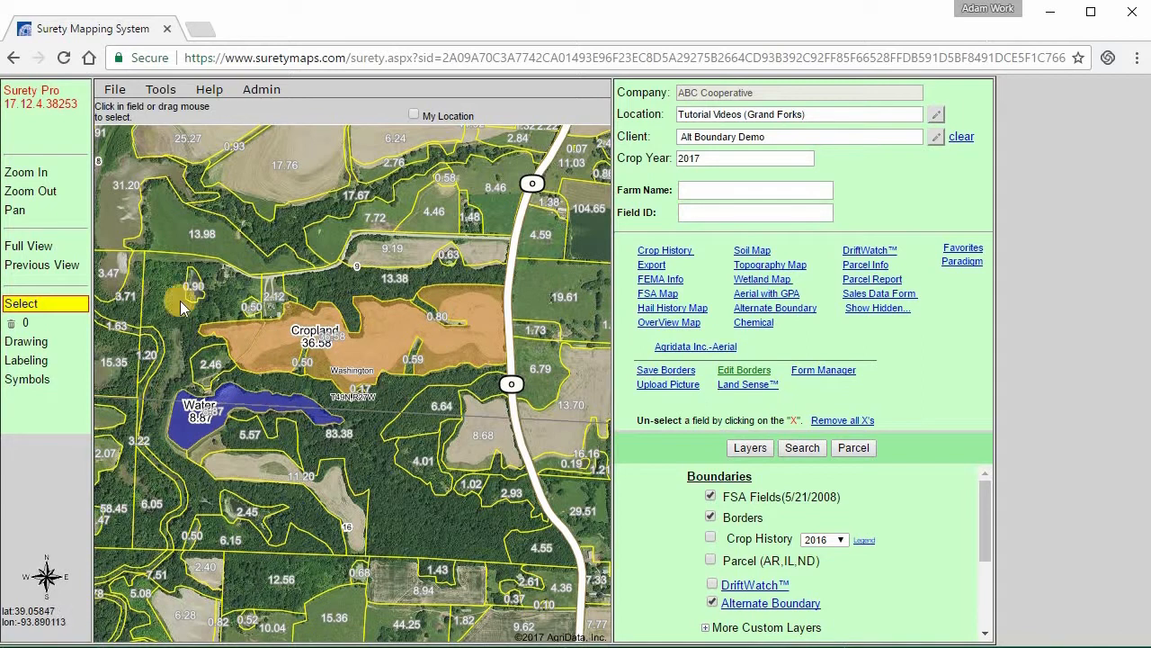
- Save an alternate boundary for the 83.38-acre field with the label Wooded and the color Green
{"action": "left_click", "coordinate": [359, 450]}
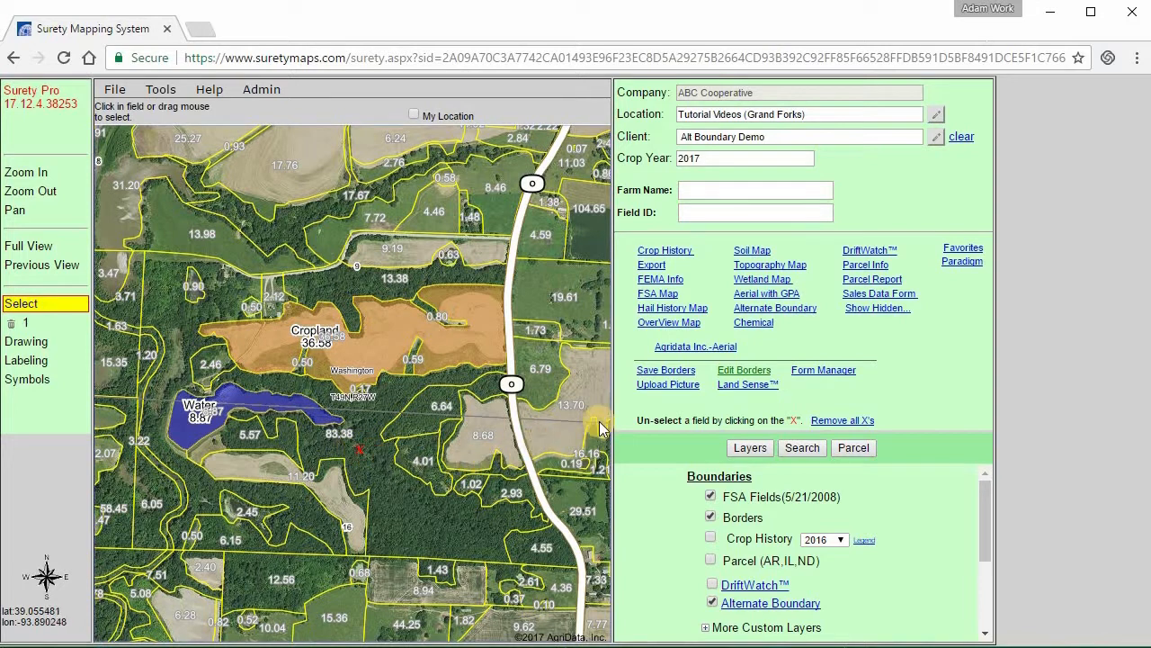
{"action": "left_click", "coordinate": [777, 310]}
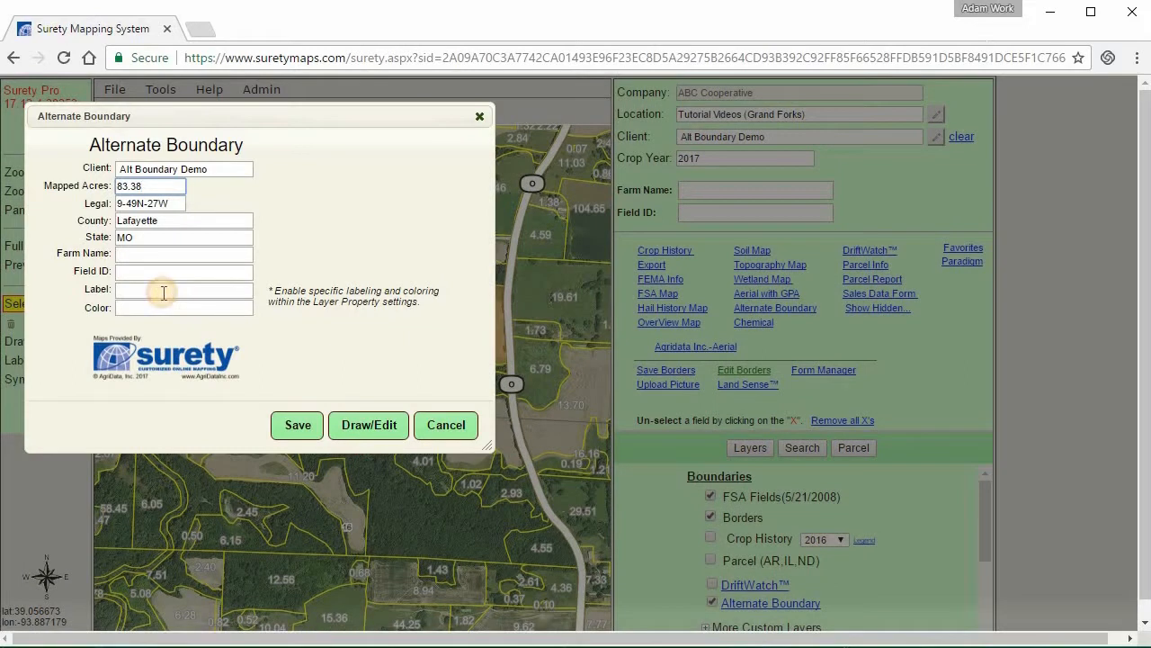
{"action": "left_click", "coordinate": [164, 291]}
{"action": "type", "text": "Wooded"}
{"action": "left_click", "coordinate": [155, 308]}
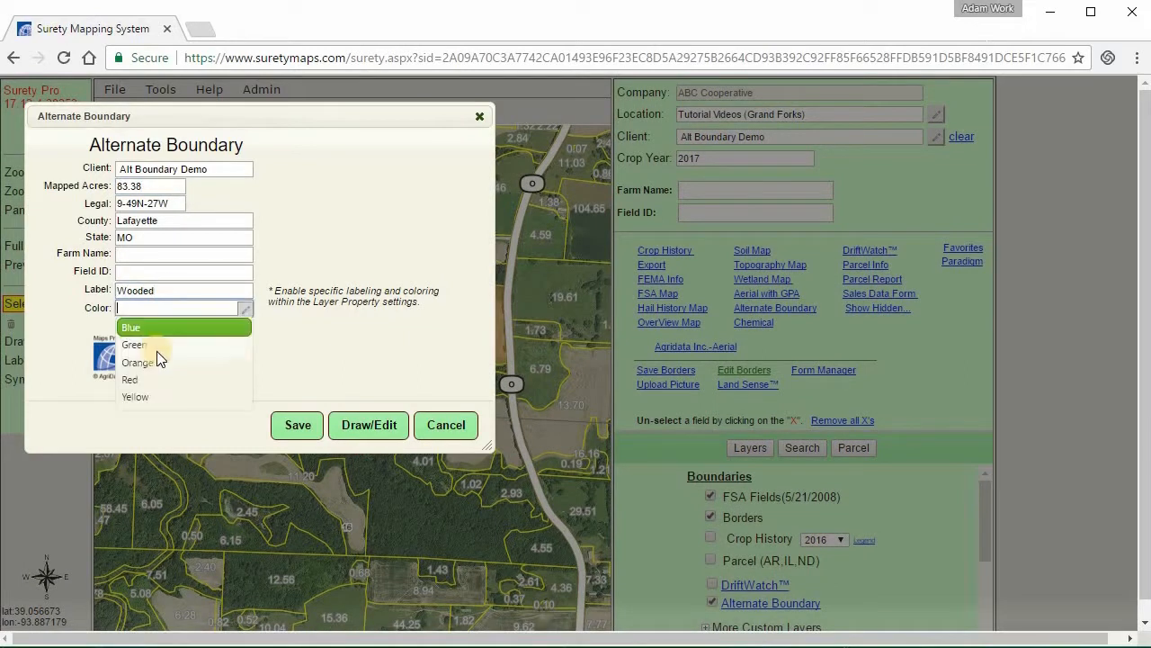
{"action": "left_click", "coordinate": [146, 349]}
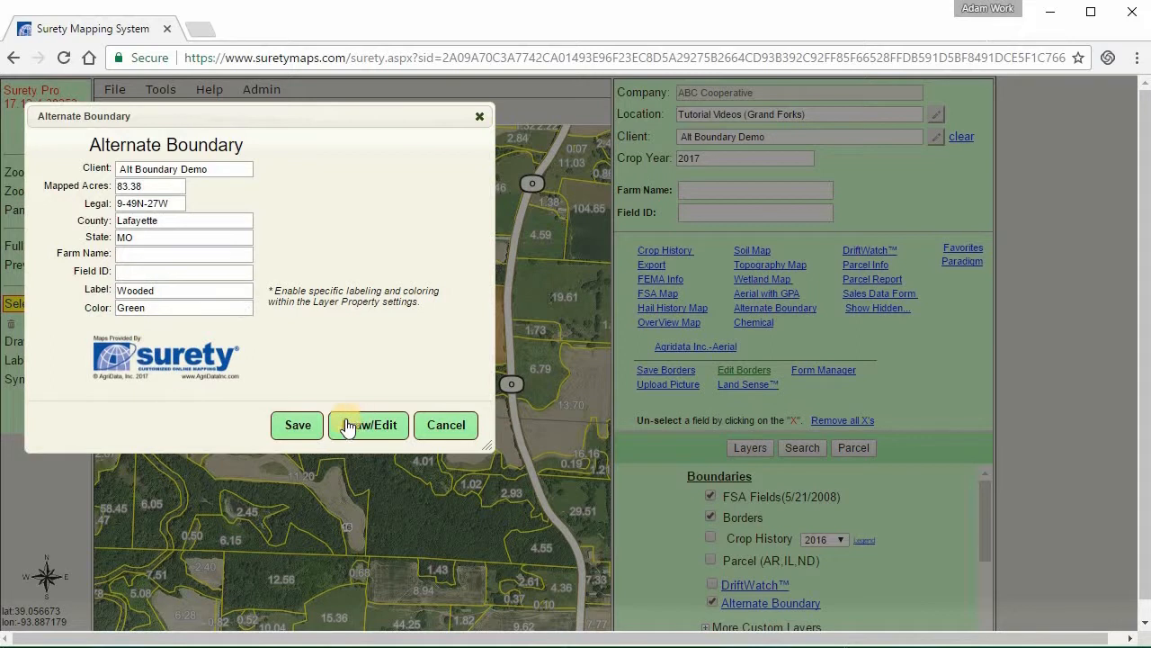
{"action": "left_click", "coordinate": [310, 427]}
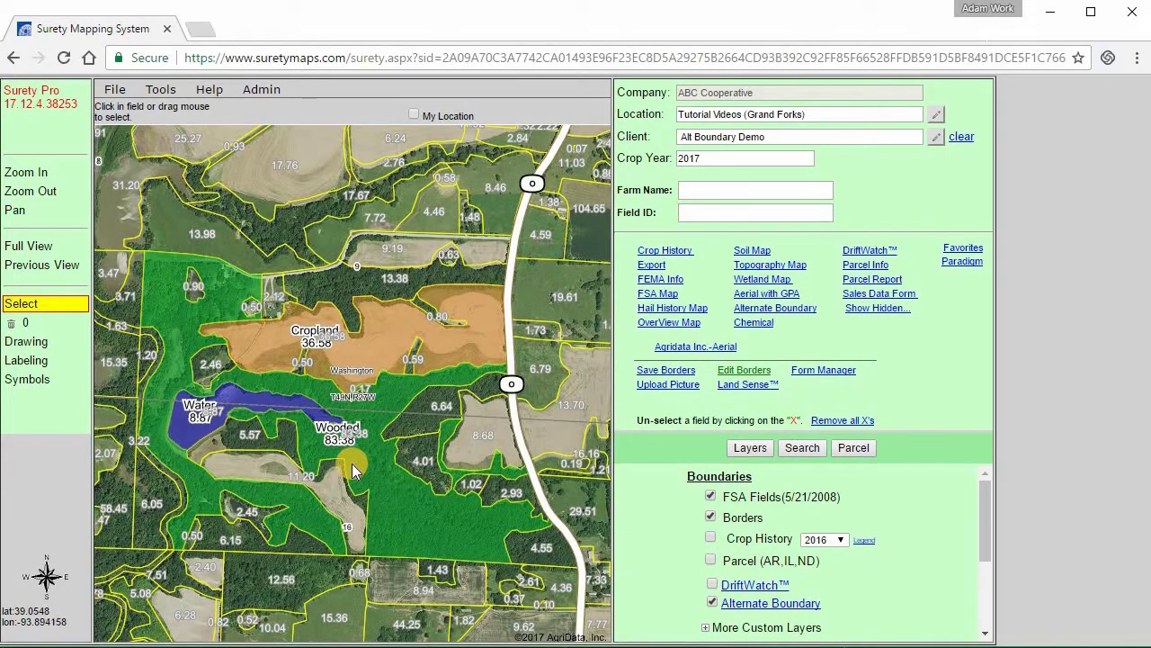
- Save an alternate boundary for the 11.20-acre field with the label Pasture and the color Orange
{"action": "left_click", "coordinate": [248, 466]}
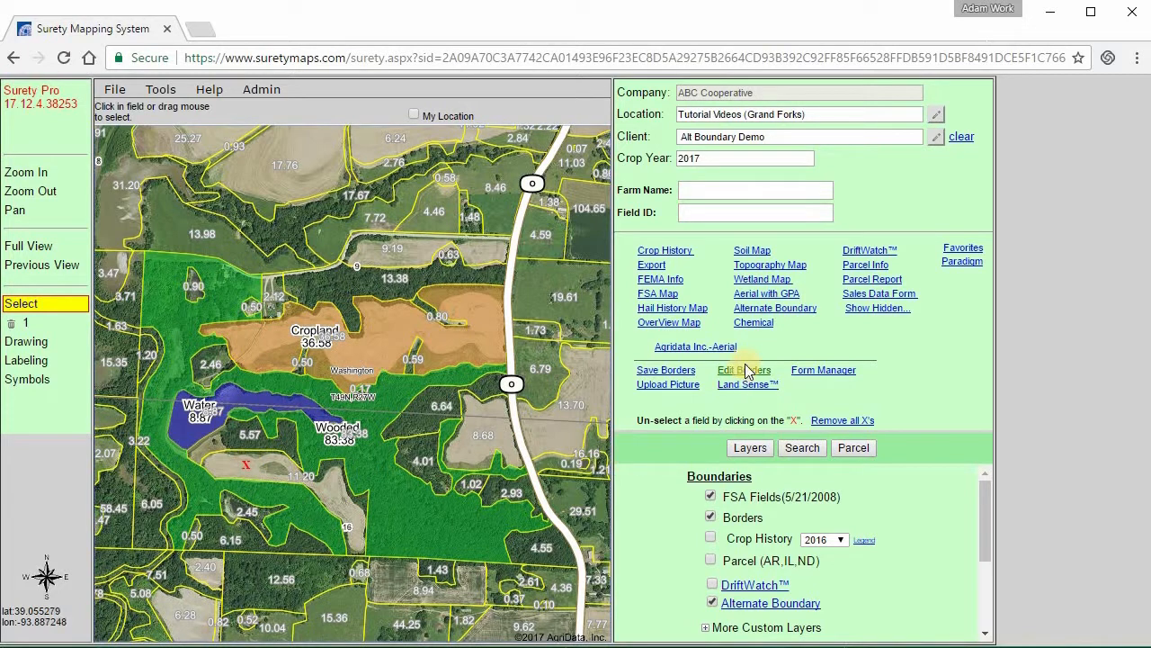
{"action": "left_click", "coordinate": [760, 312]}
{"action": "left_click", "coordinate": [174, 290]}
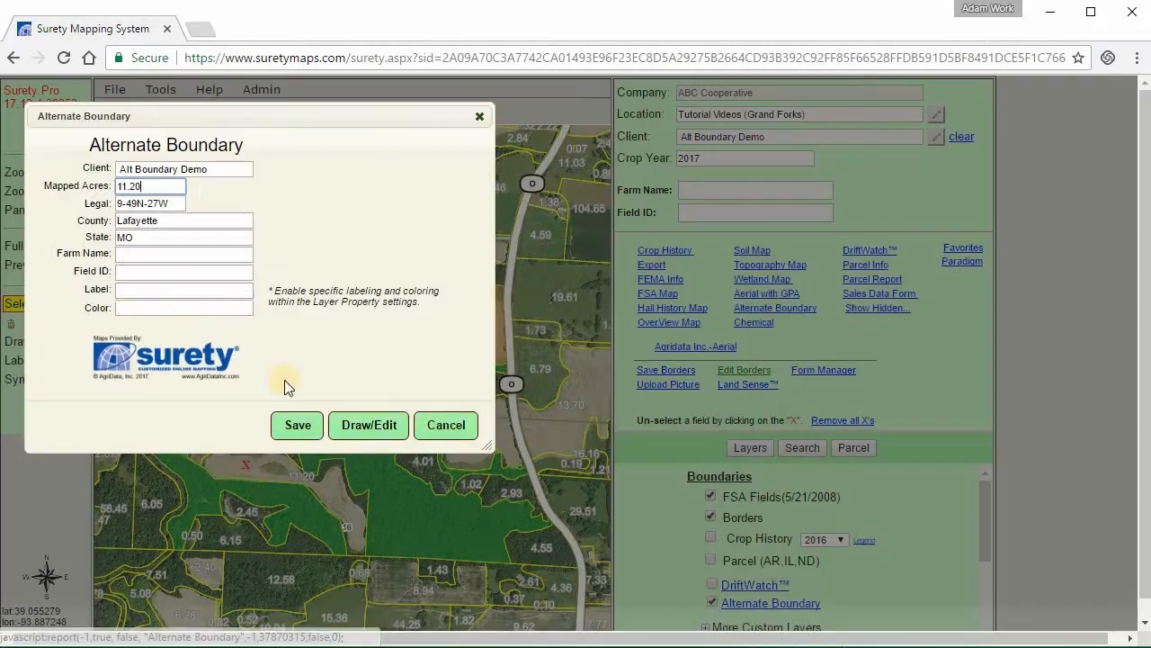
{"action": "type", "text": "Pasture"}
{"action": "left_click", "coordinate": [177, 308]}
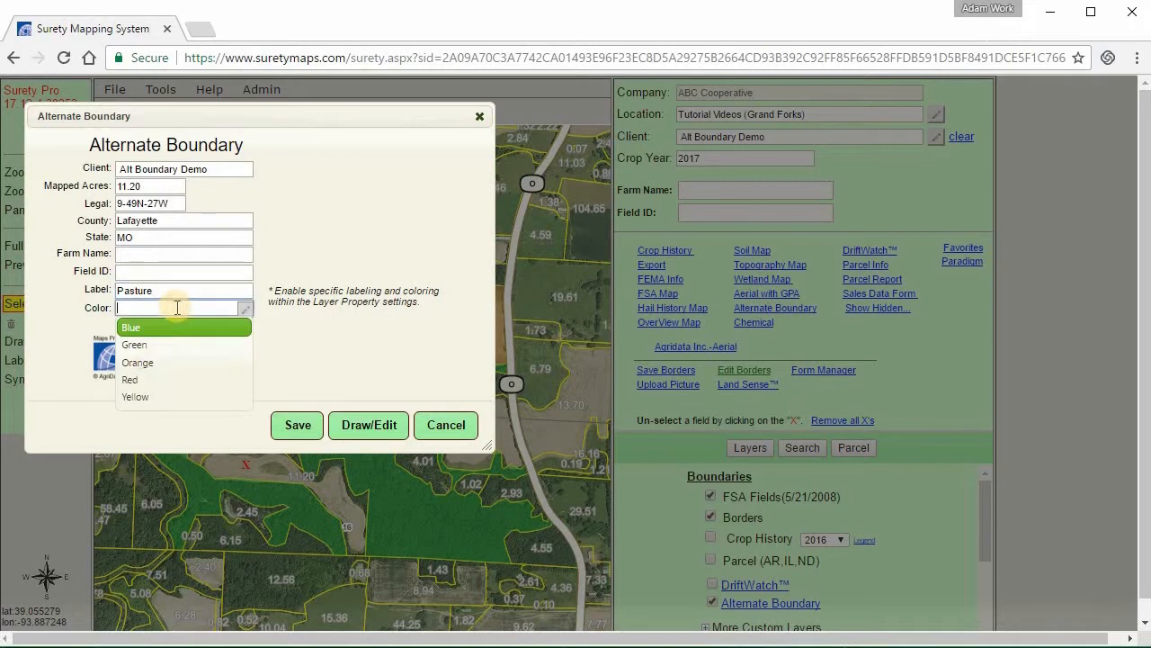
{"action": "left_click", "coordinate": [151, 362]}
{"action": "left_click", "coordinate": [298, 424]}
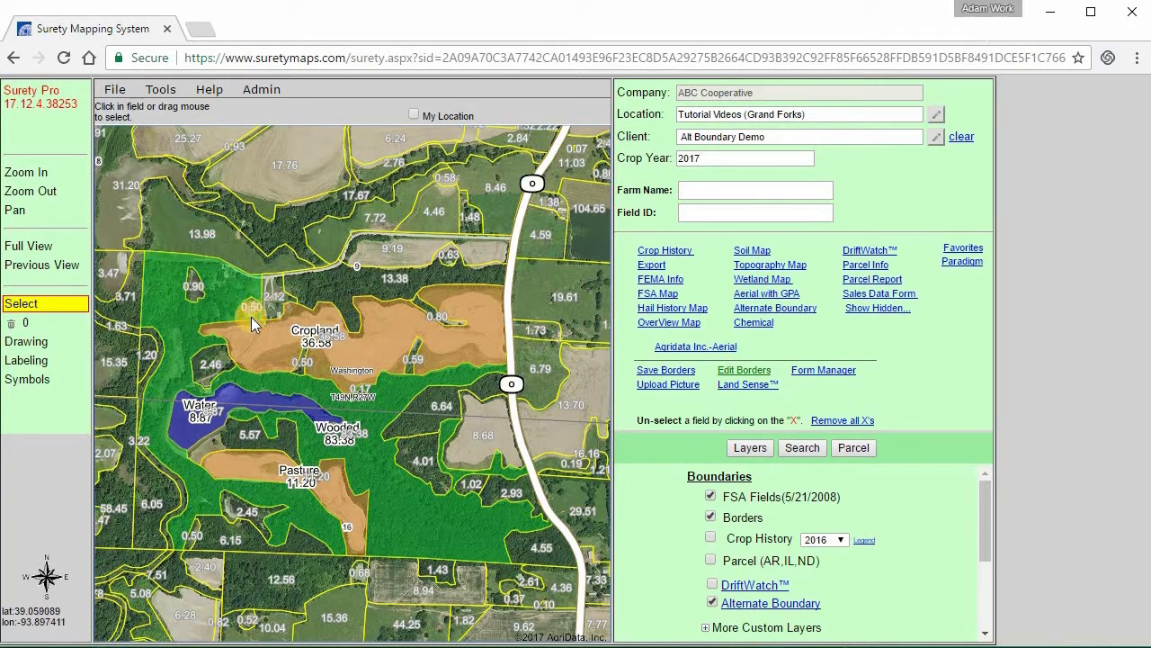
- Edit the existing Pasture alternate boundary, set its color to Yellow and save it
{"action": "left_click", "coordinate": [240, 462]}
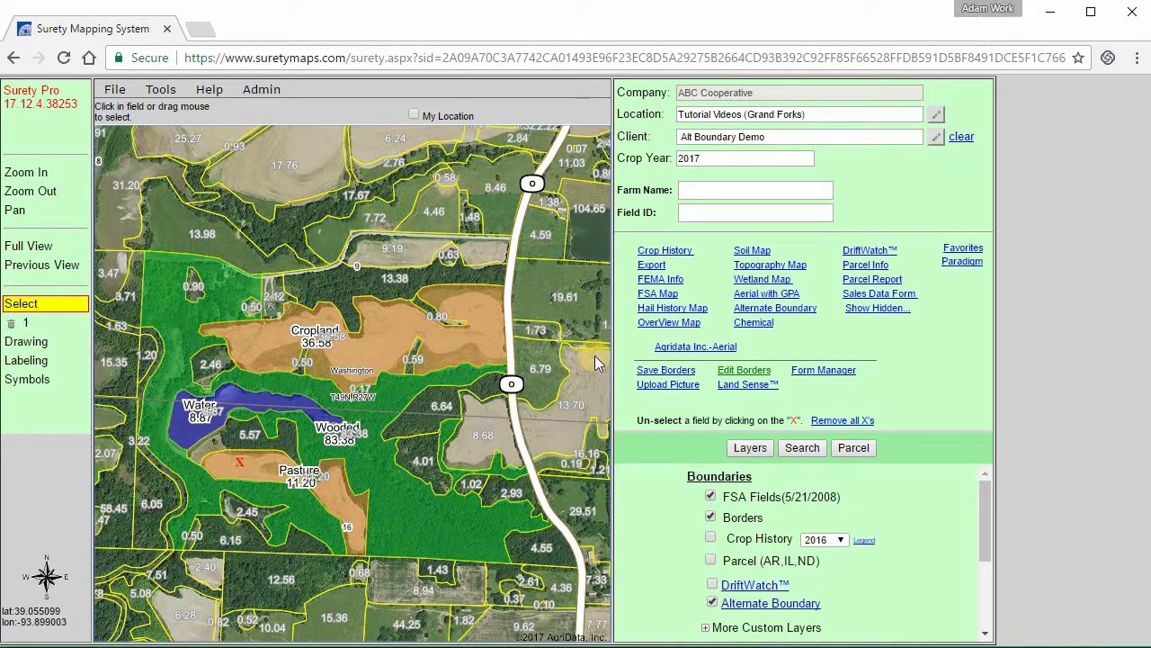
{"action": "left_click", "coordinate": [771, 309]}
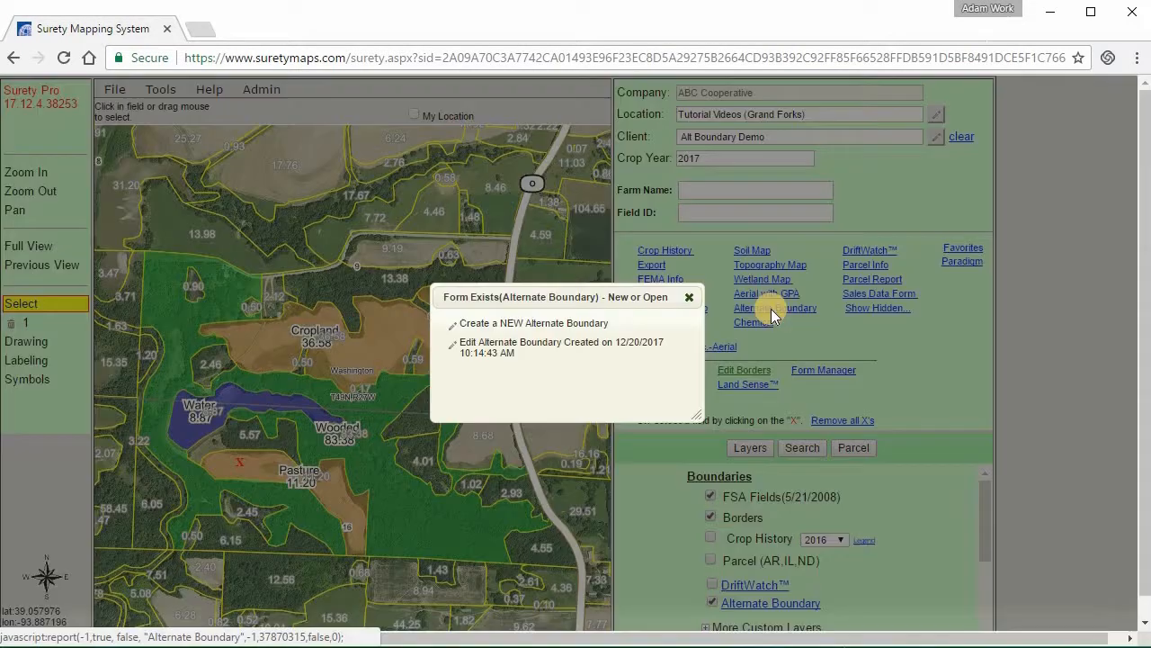
{"action": "left_click", "coordinate": [493, 363]}
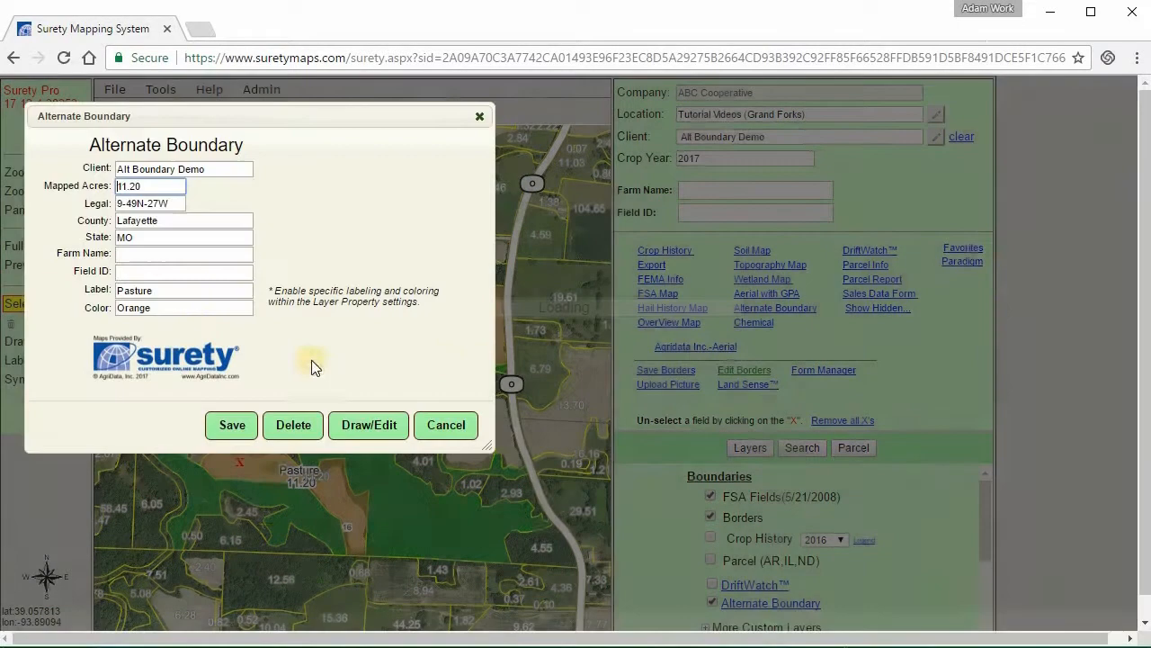
{"action": "left_click", "coordinate": [195, 310]}
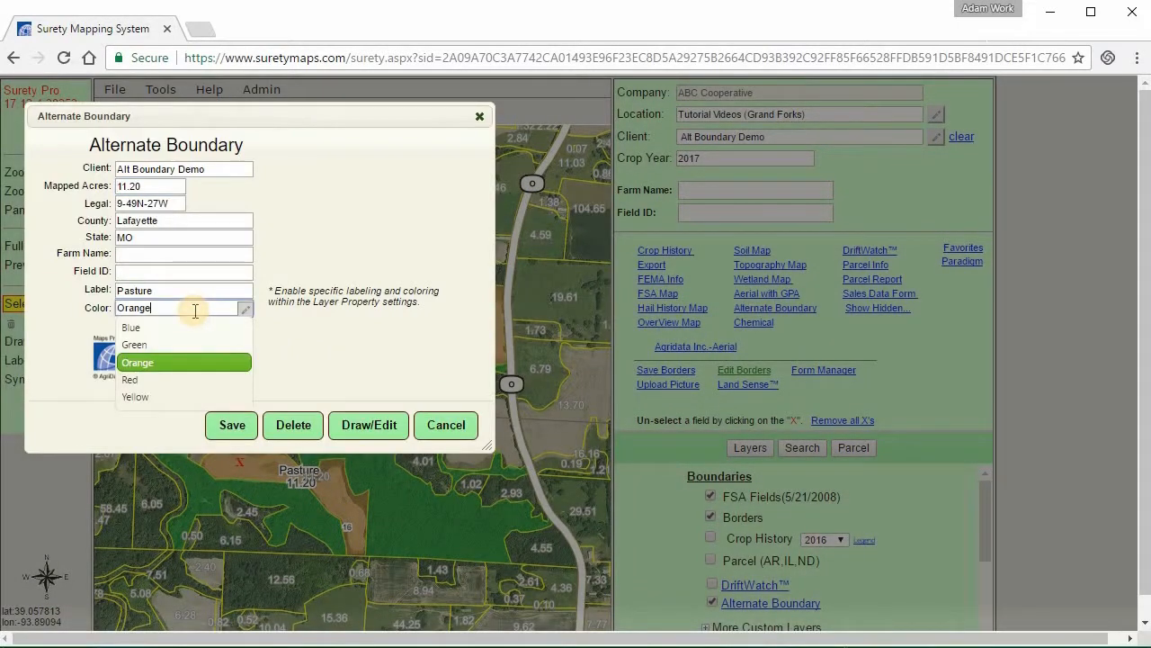
{"action": "left_click", "coordinate": [185, 393]}
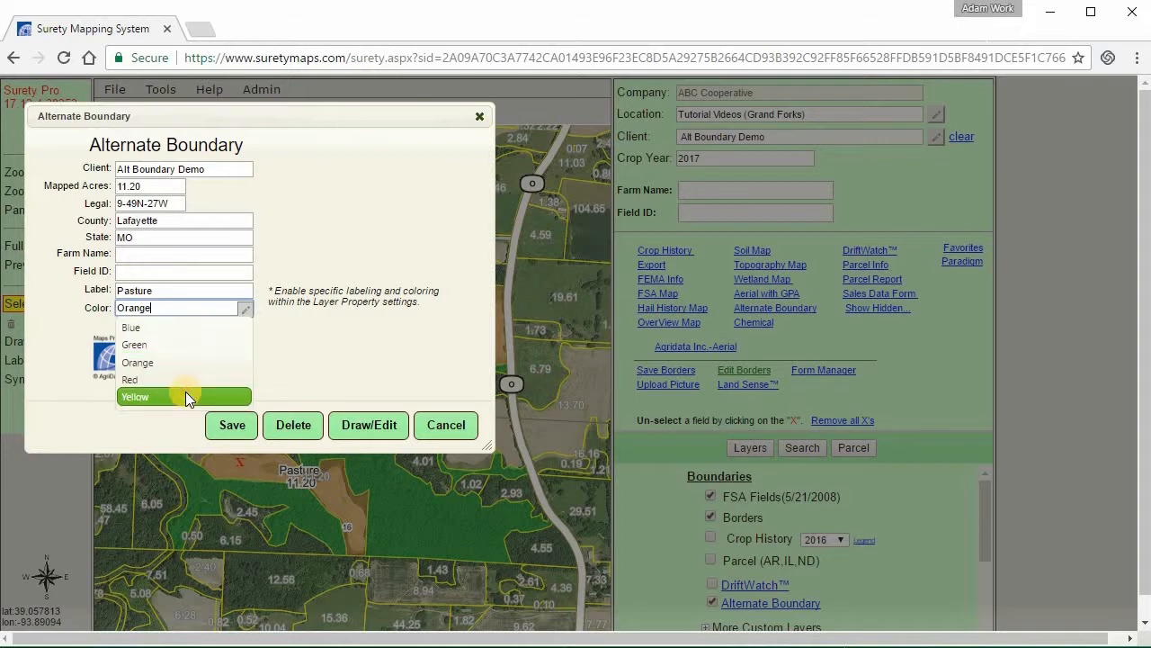
{"action": "left_click", "coordinate": [221, 415]}
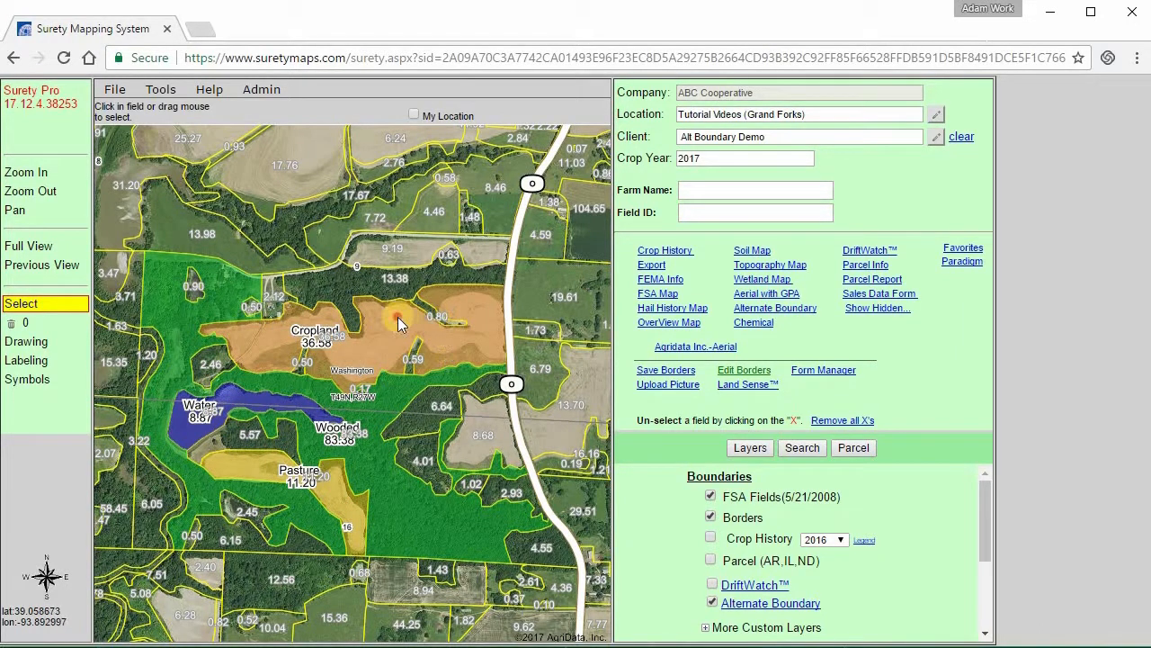
- Reshape the existing Cropland boundary at the tip of the 0.80-acre cutout to about 36.71 acres, apply the changes and save it
{"action": "left_click", "coordinate": [757, 309]}
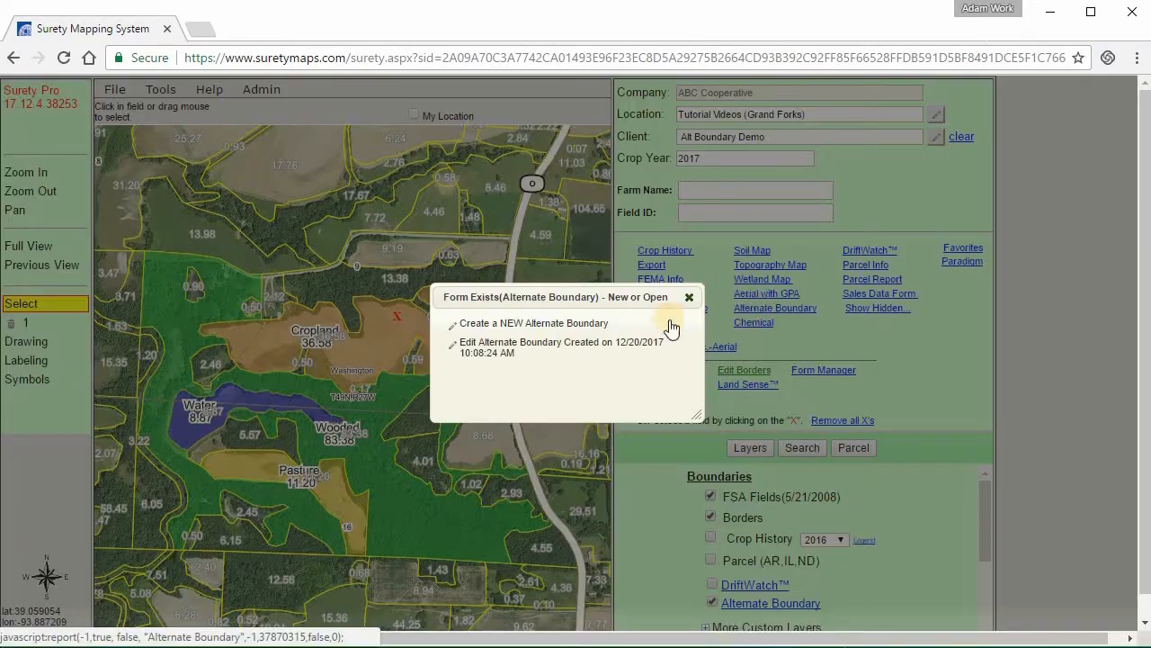
{"action": "left_click", "coordinate": [556, 342]}
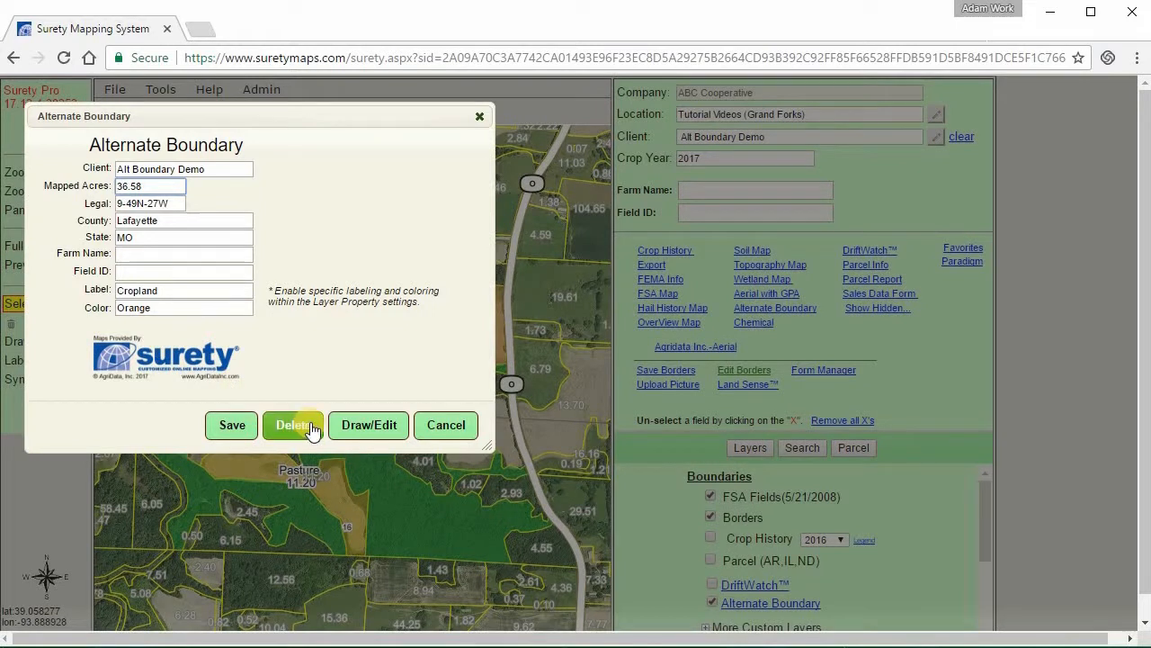
{"action": "left_click", "coordinate": [395, 431]}
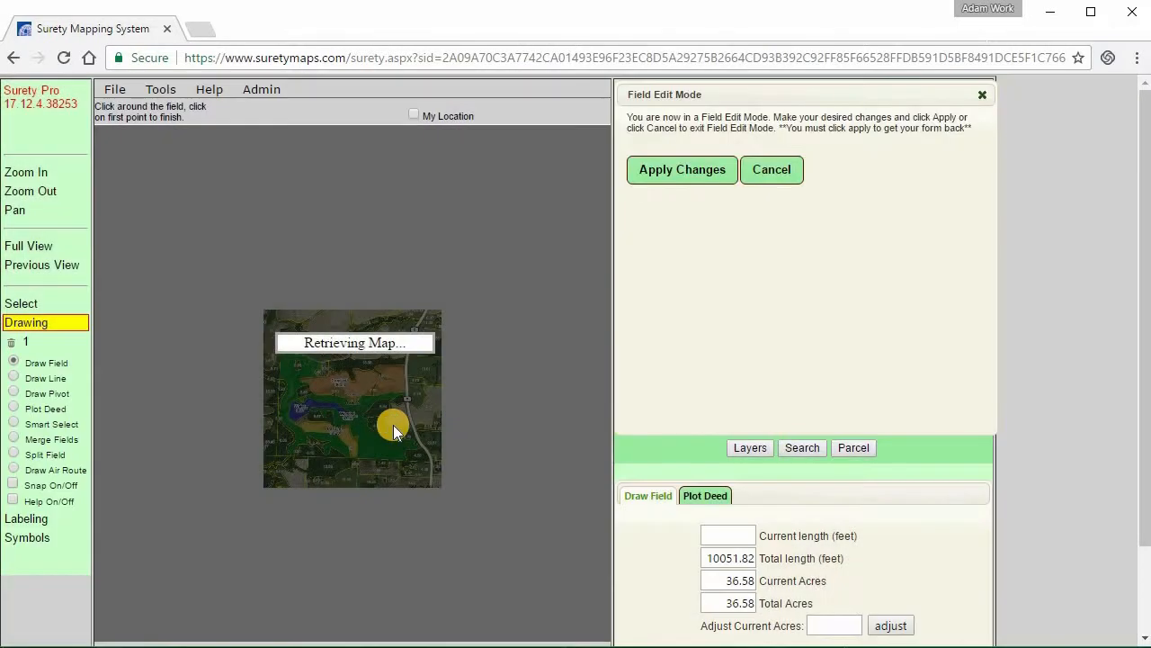
{"action": "scroll", "coordinate": [378, 387], "scroll_direction": "up", "scroll_amount": 1}
{"action": "scroll", "coordinate": [378, 504], "scroll_direction": "up", "scroll_amount": 1}
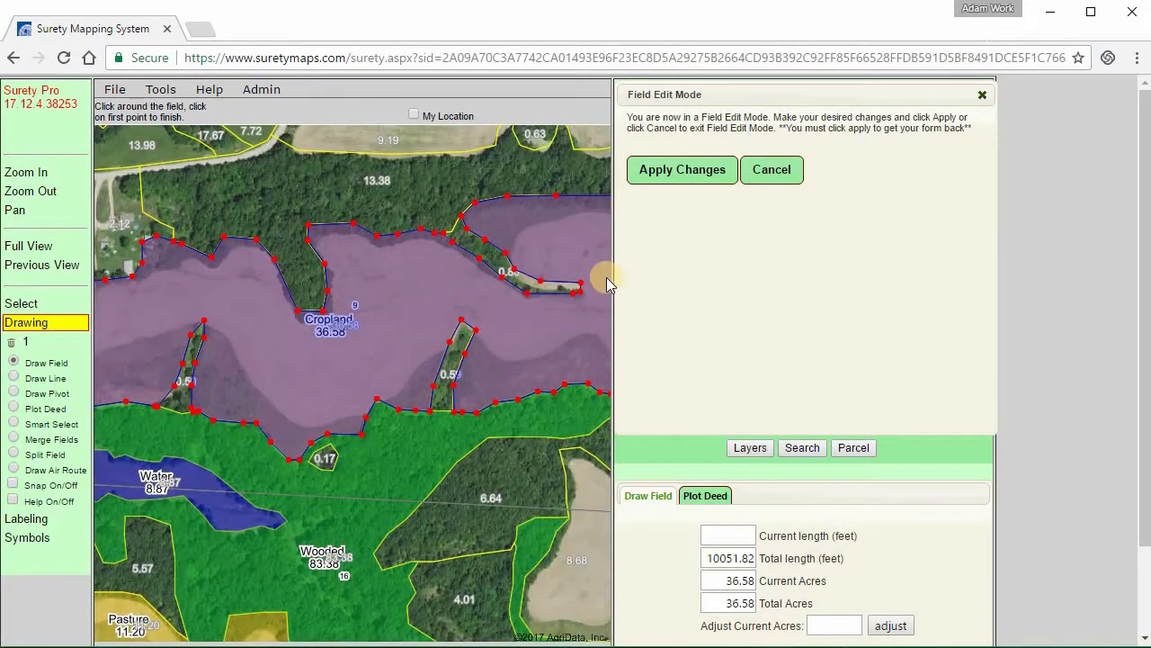
{"action": "left_click_drag", "start_coordinate": [579, 286], "coordinate": [525, 289]}
{"action": "left_click", "coordinate": [643, 179]}
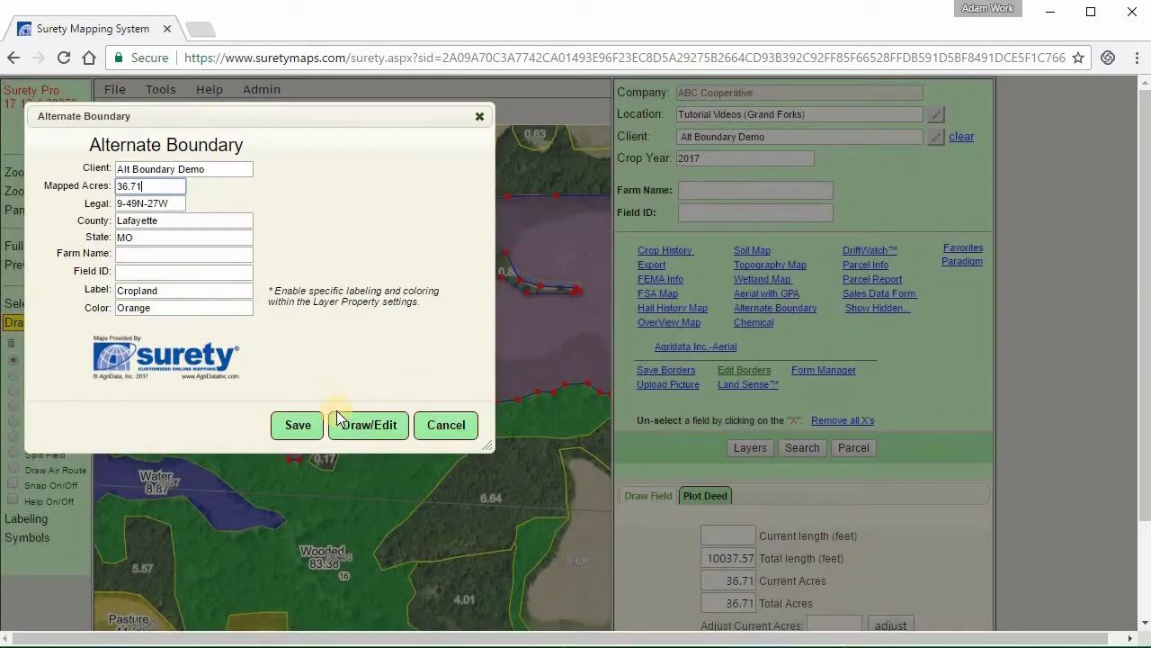
{"action": "left_click", "coordinate": [303, 433]}
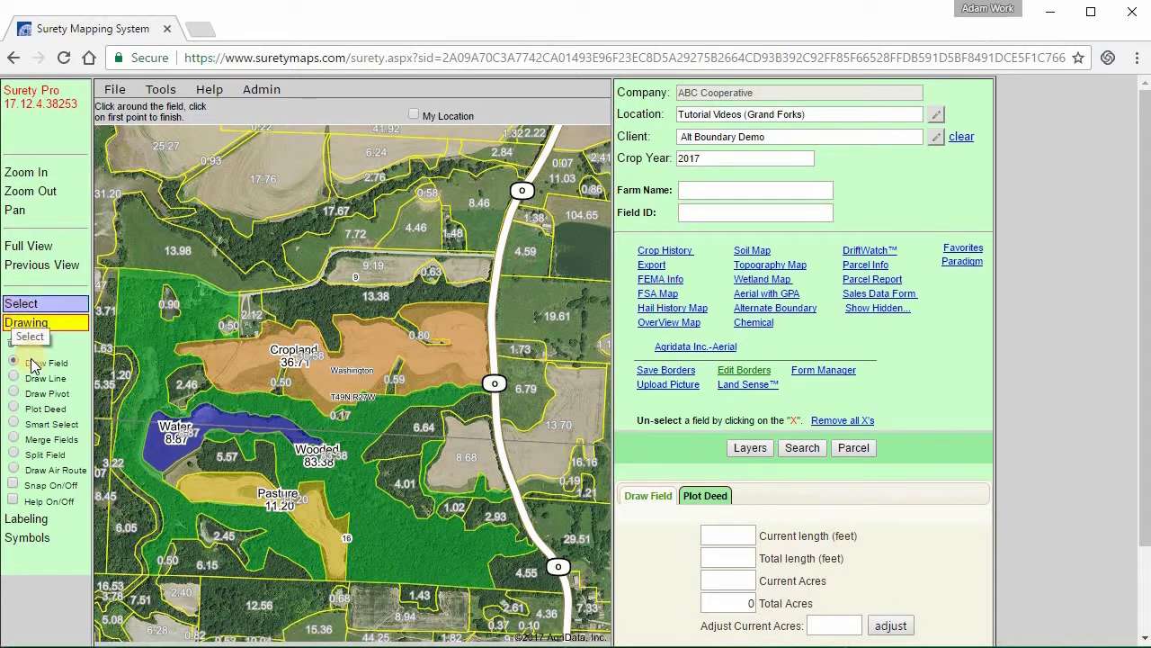
- Draw a field of about 226.36 acres enclosing the Cropland, Water, Wooded and Pasture boundaries, and view its FSA Map report
{"action": "left_click", "coordinate": [106, 572]}
{"action": "left_click", "coordinate": [119, 267]}
{"action": "left_click", "coordinate": [192, 271]}
{"action": "left_click", "coordinate": [226, 291]}
{"action": "left_click", "coordinate": [306, 284]}
{"action": "left_click", "coordinate": [330, 250]}
{"action": "left_click", "coordinate": [498, 250]}
{"action": "left_click", "coordinate": [493, 309]}
{"action": "left_click", "coordinate": [498, 430]}
{"action": "left_click", "coordinate": [525, 514]}
{"action": "left_click", "coordinate": [550, 551]}
{"action": "left_click", "coordinate": [565, 594]}
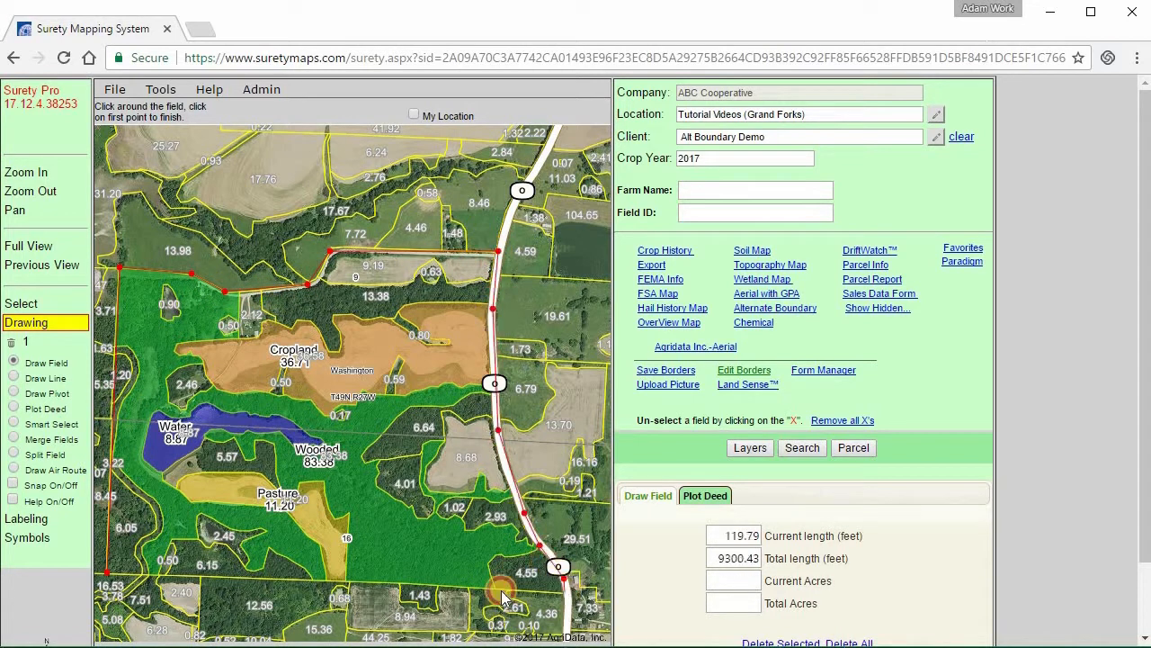
{"action": "left_click", "coordinate": [107, 572]}
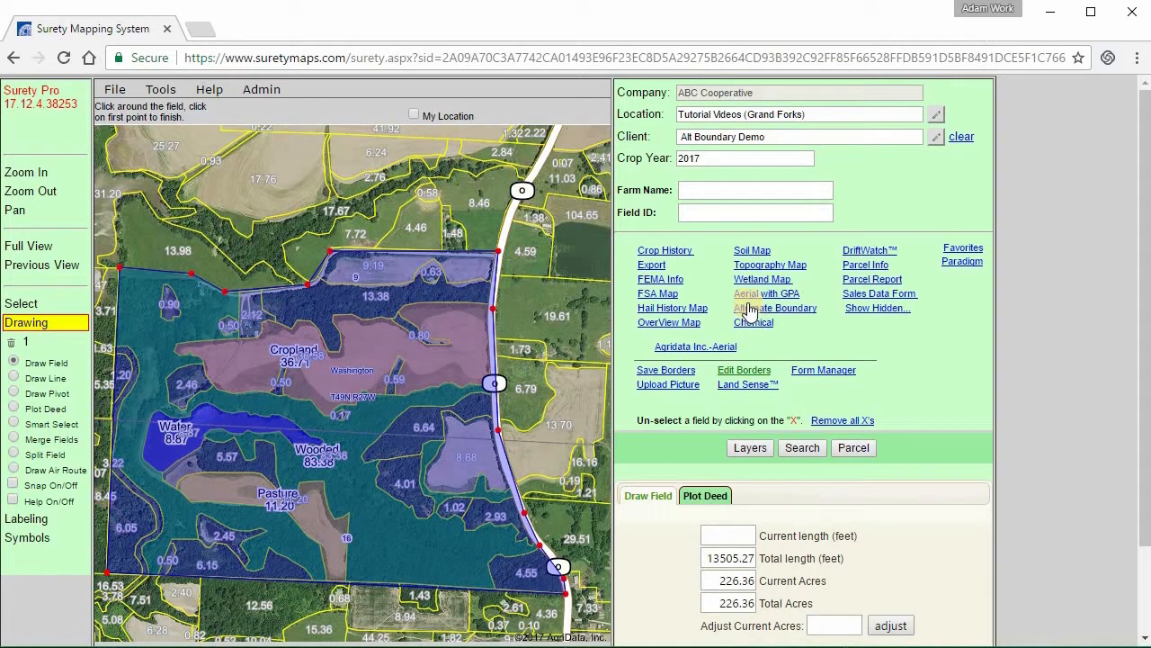
{"action": "left_click", "coordinate": [662, 301]}
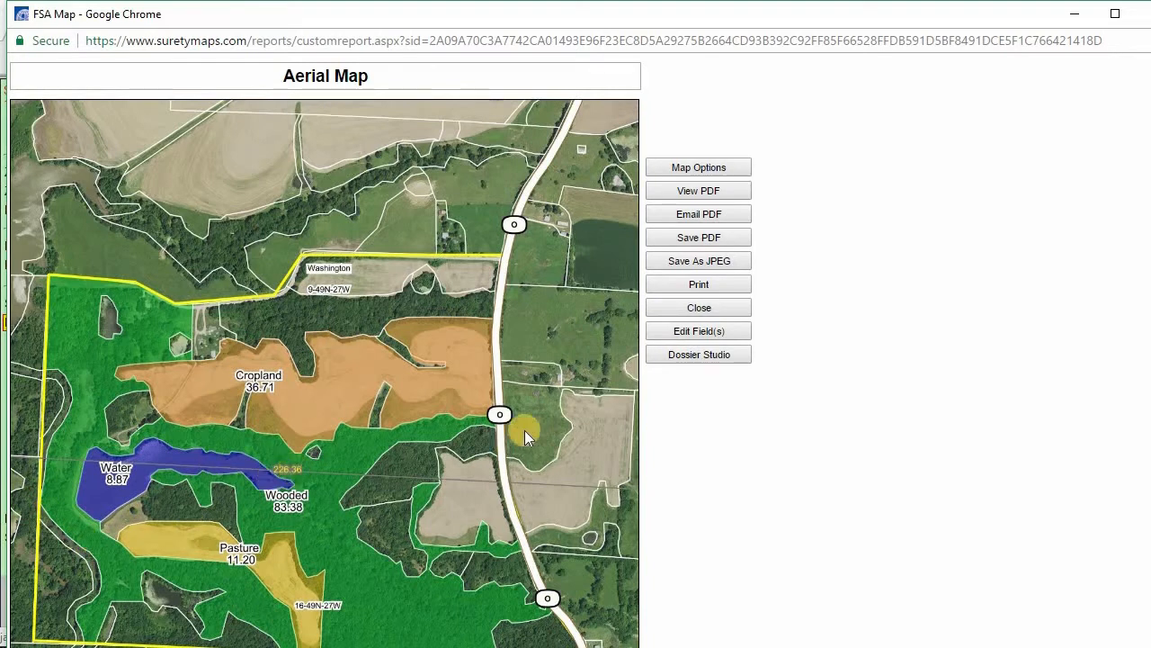
{"action": "left_click", "coordinate": [699, 309]}
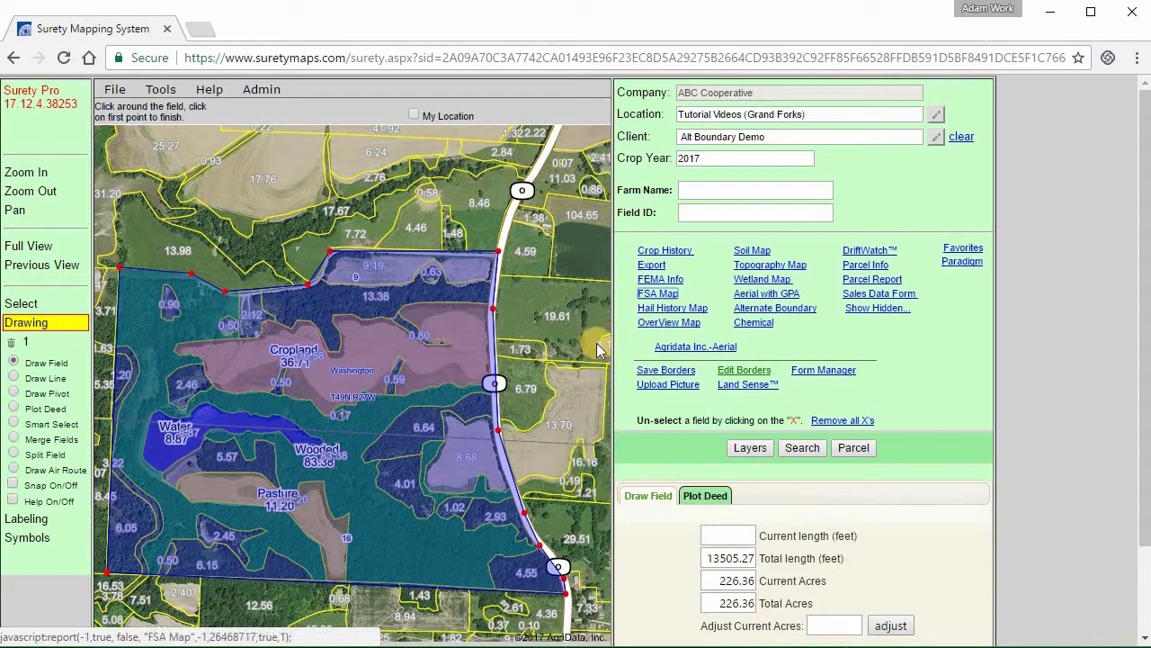
{"action": "left_click", "coordinate": [219, 93]}
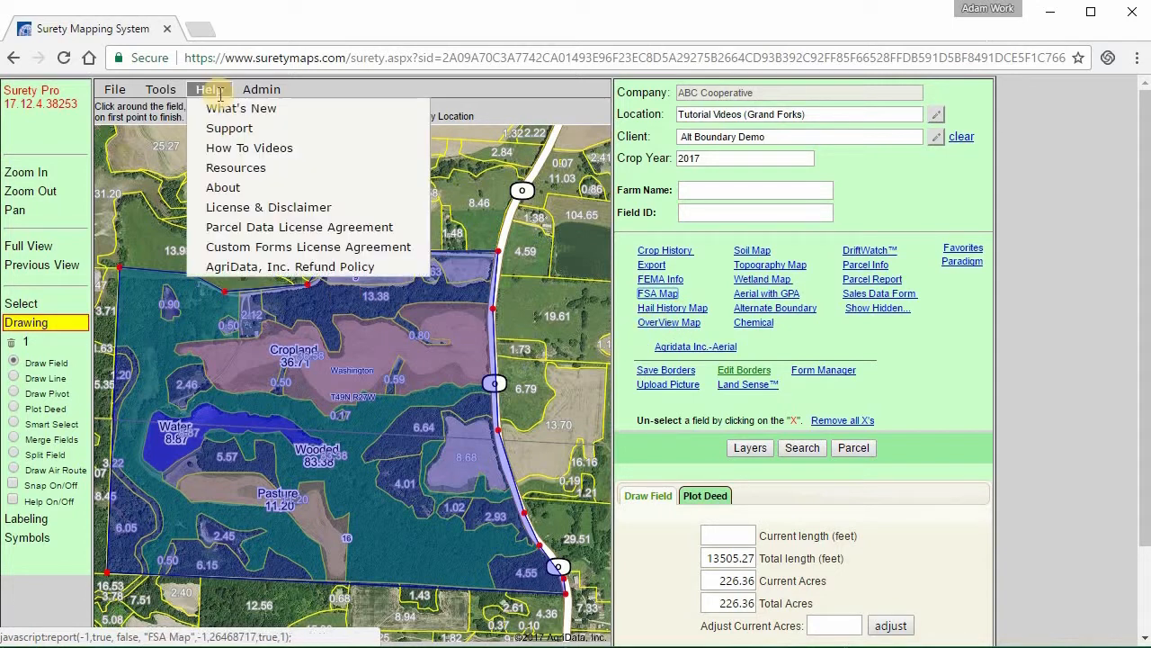
{"action": "left_click", "coordinate": [228, 187]}
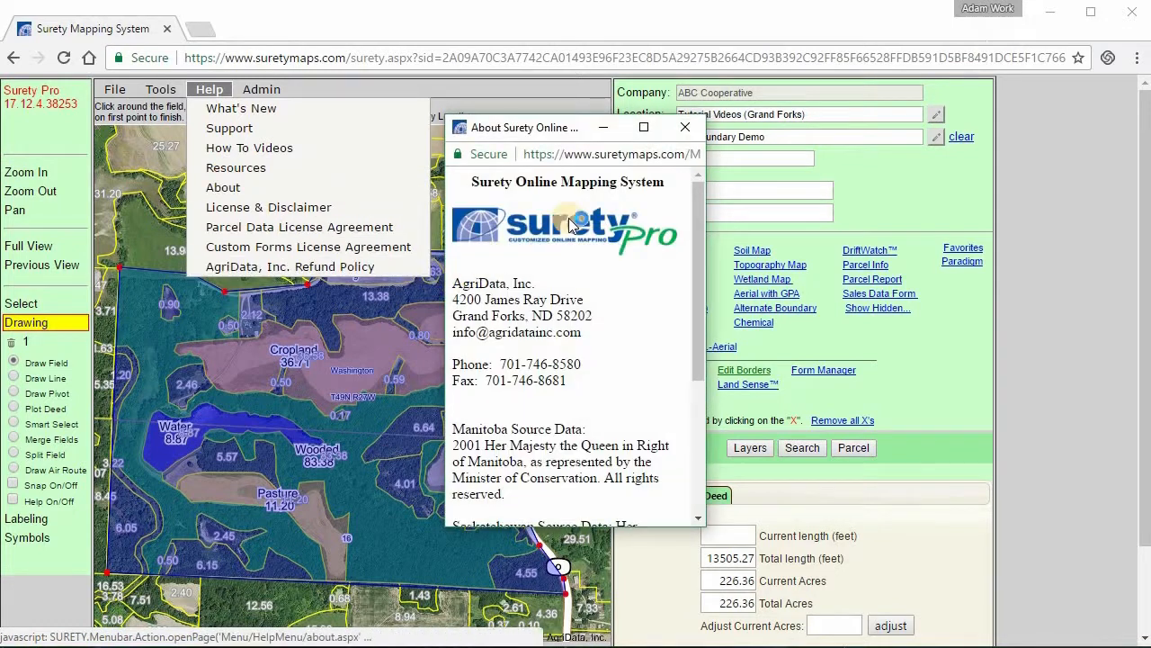
{"action": "left_click", "coordinate": [686, 126]}
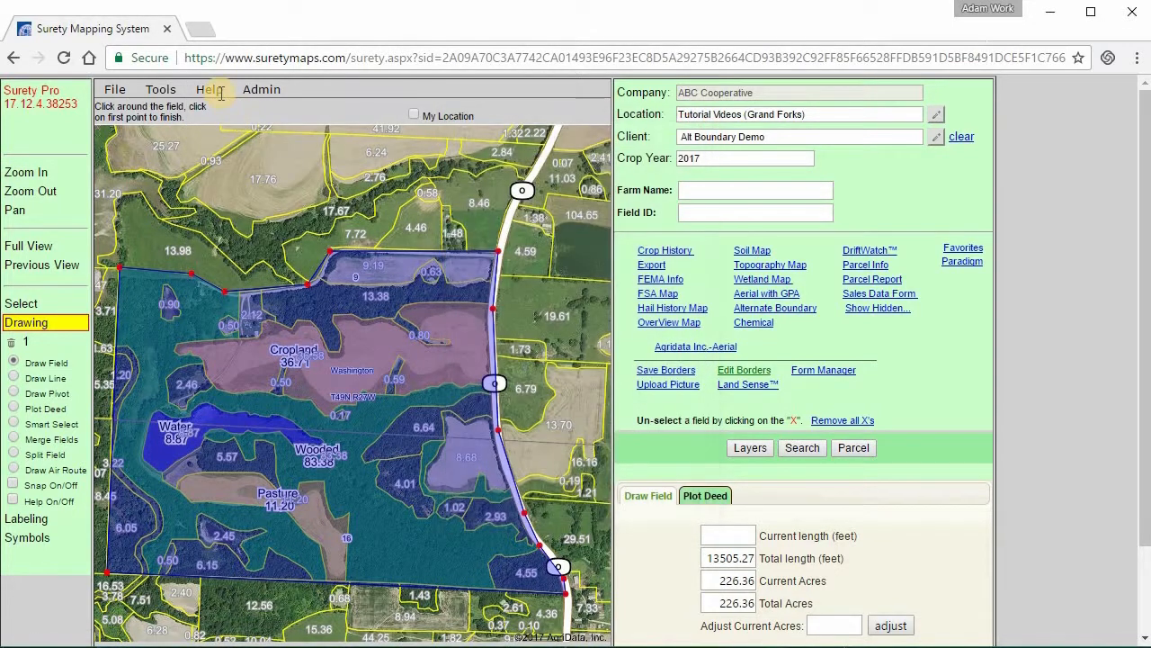
- Open the Surety support website
{"action": "left_click", "coordinate": [216, 89]}
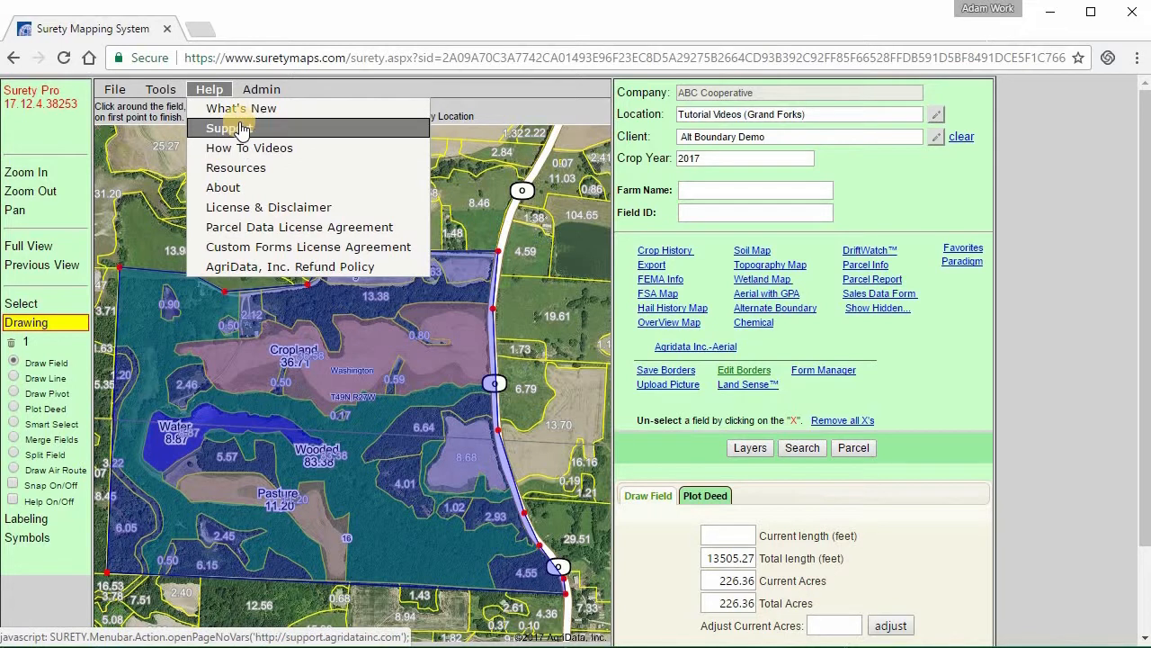
{"action": "left_click", "coordinate": [240, 128]}
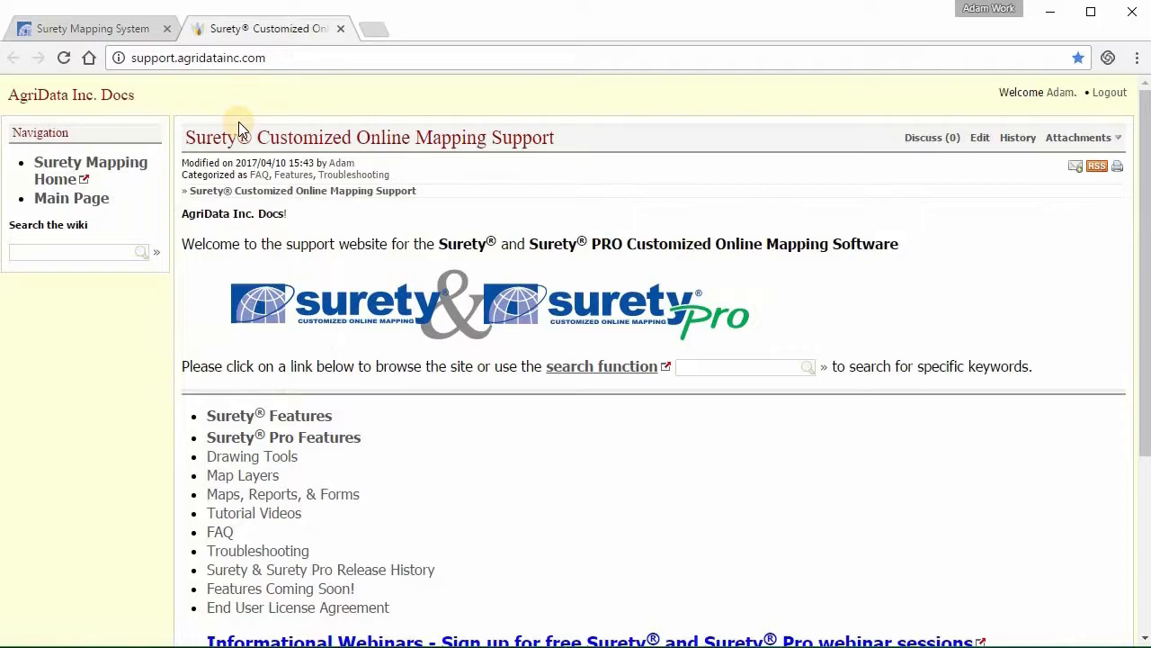